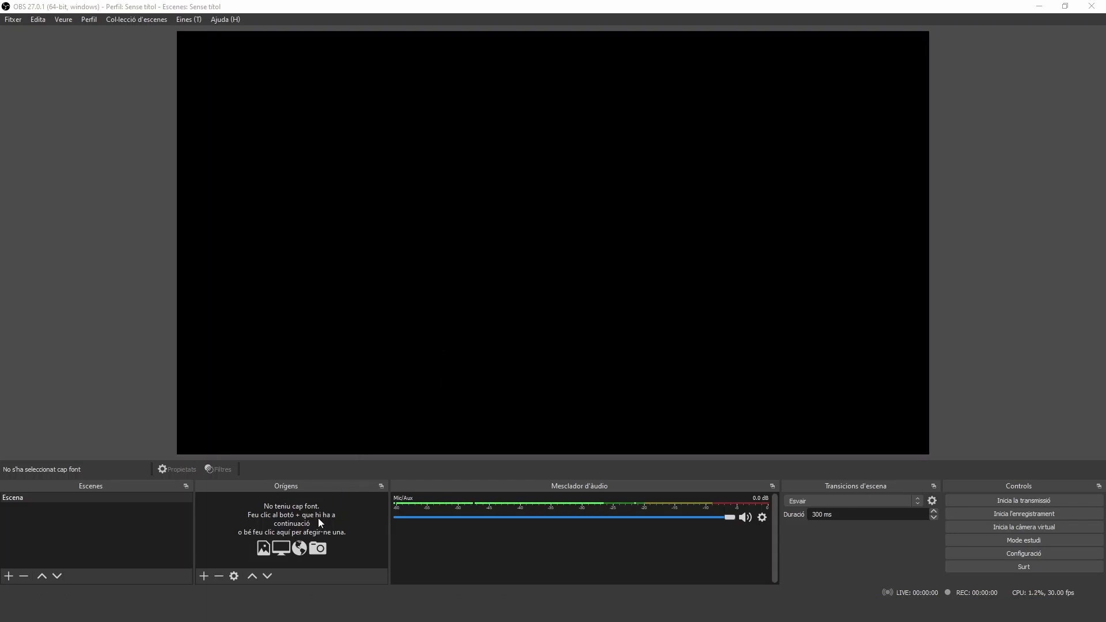
# Add a video capture device source named "webcam" that uses the Integrated Camera.
pyautogui.click(203, 577)
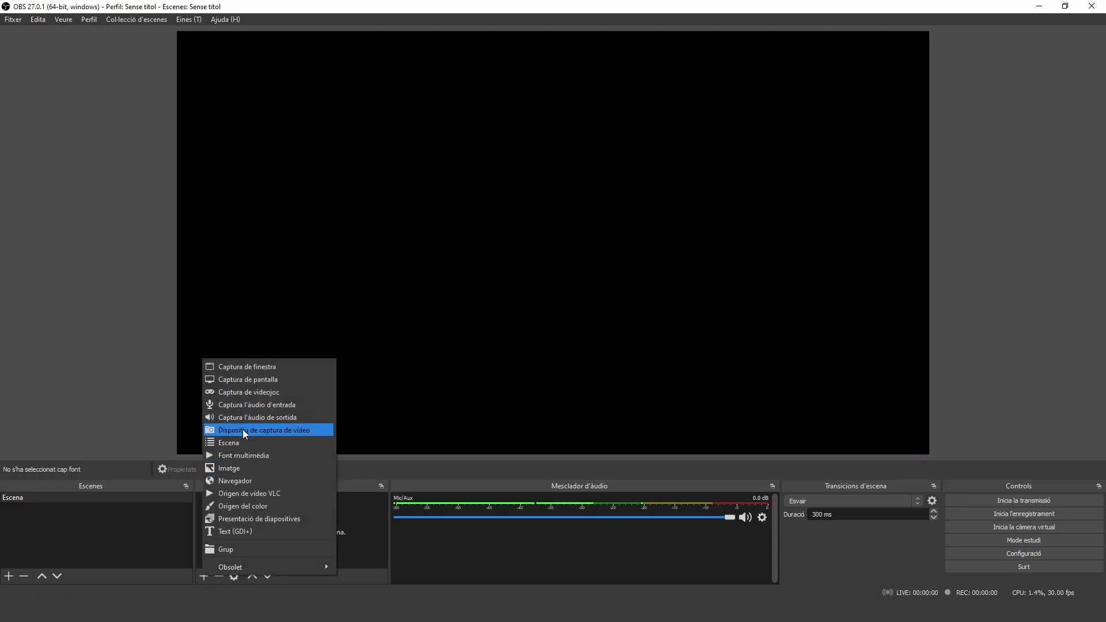
pyautogui.click(291, 435)
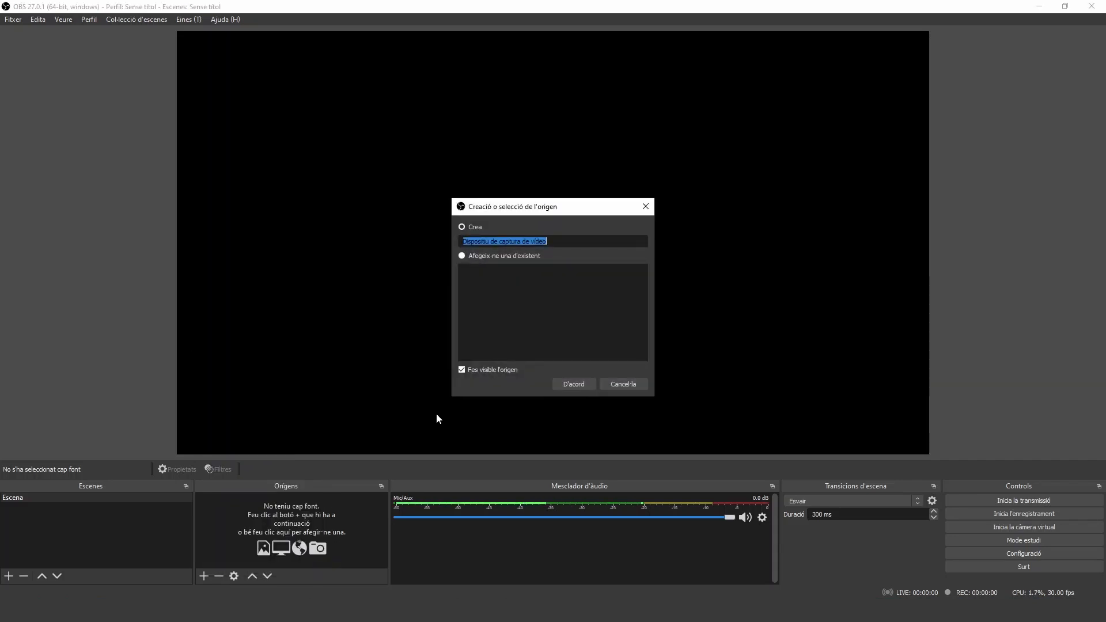
pyautogui.write('webcam')
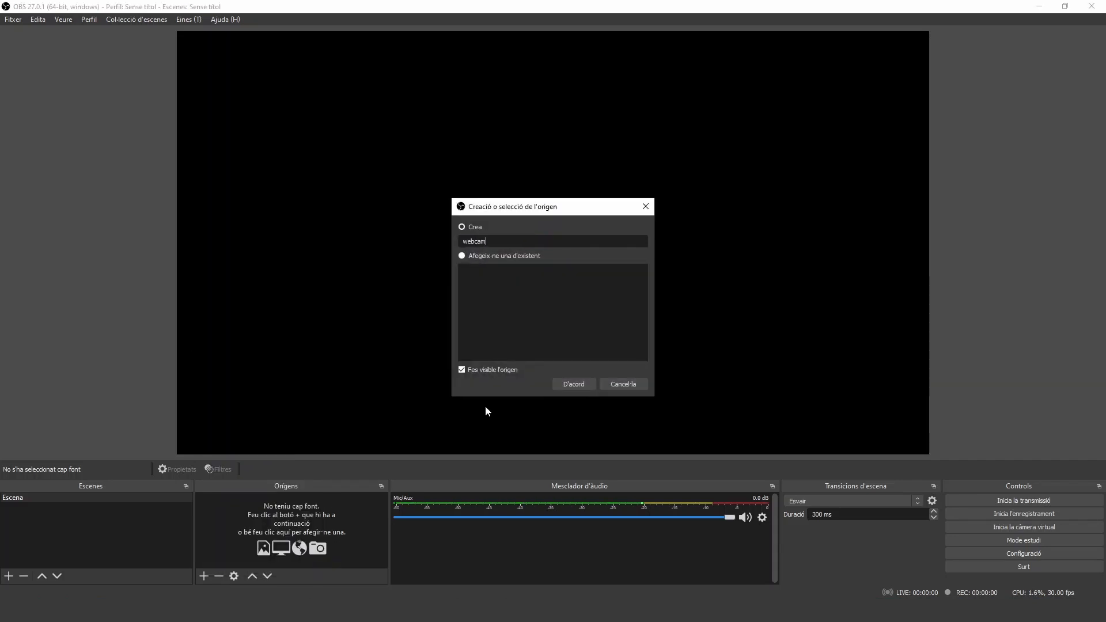
pyautogui.click(576, 380)
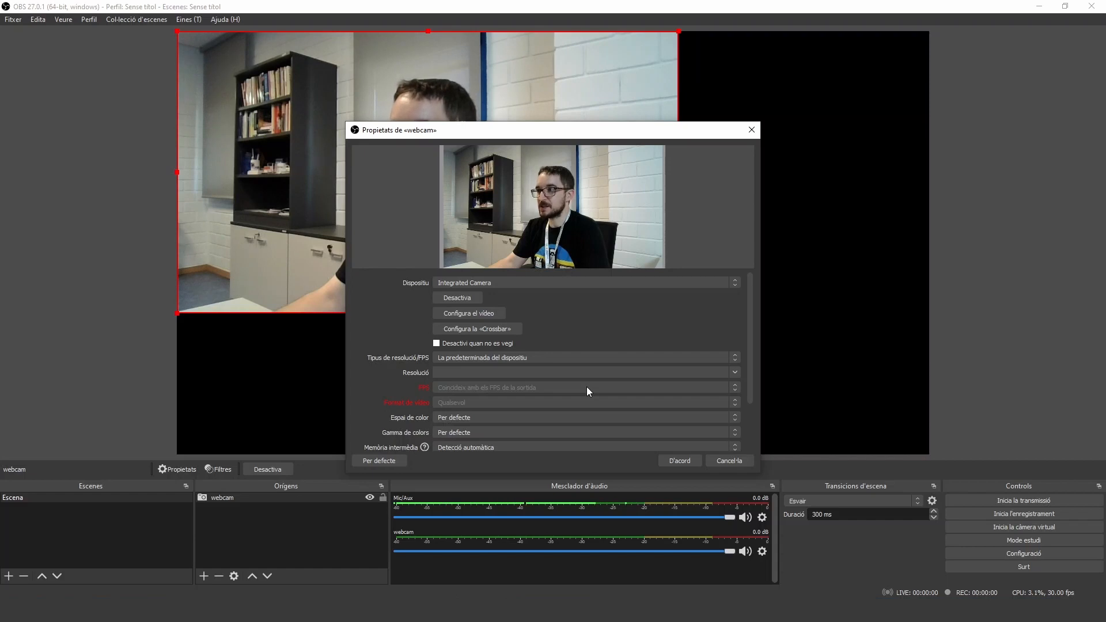
pyautogui.click(601, 283)
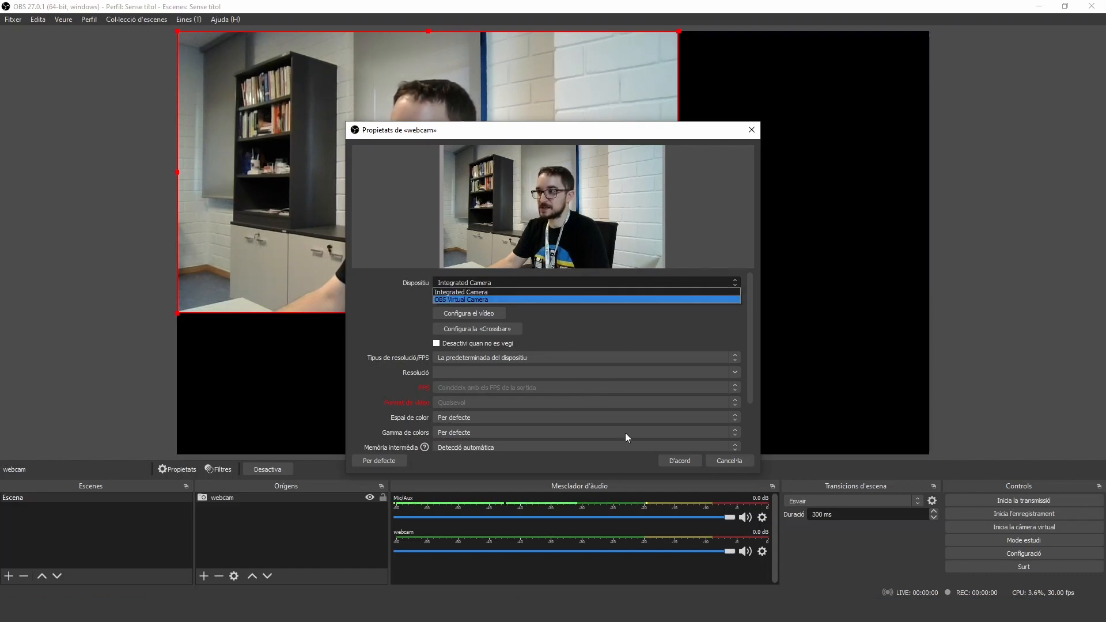
pyautogui.click(674, 459)
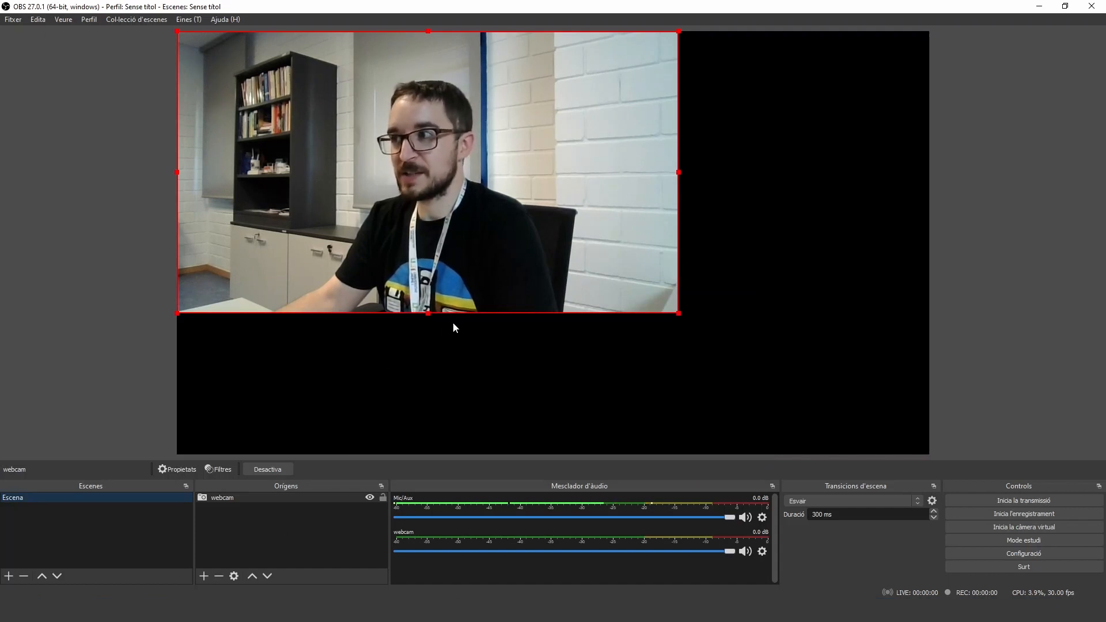
# Fit the webcam source to the screen and mute its audio in the mixer.
pyautogui.rightClick(434, 264)
pyautogui.moveTo(510, 253)
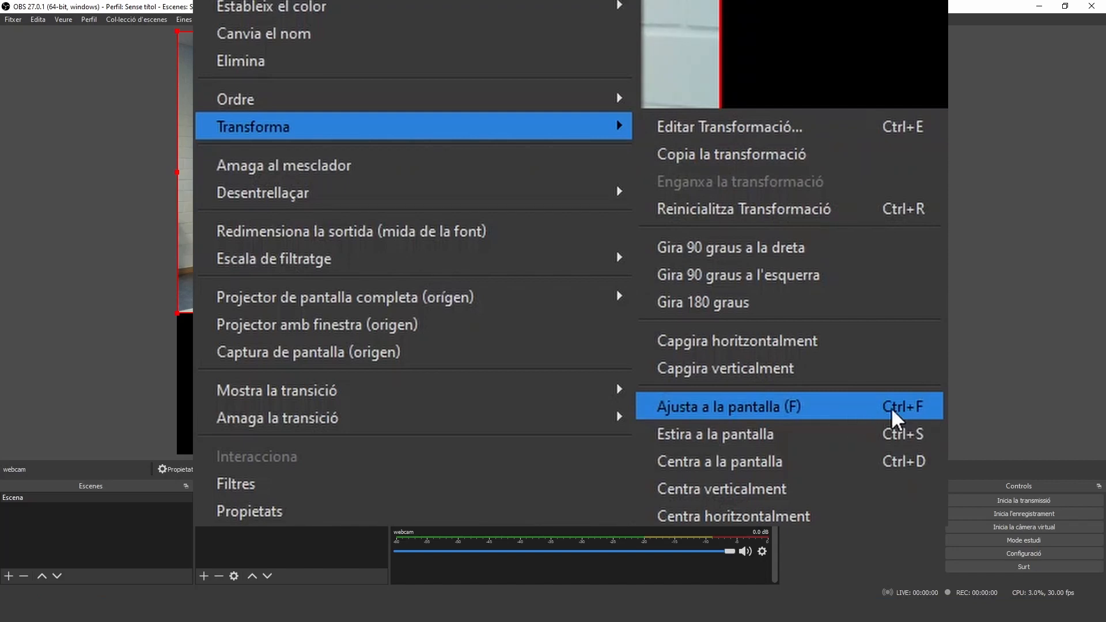
pyautogui.click(751, 371)
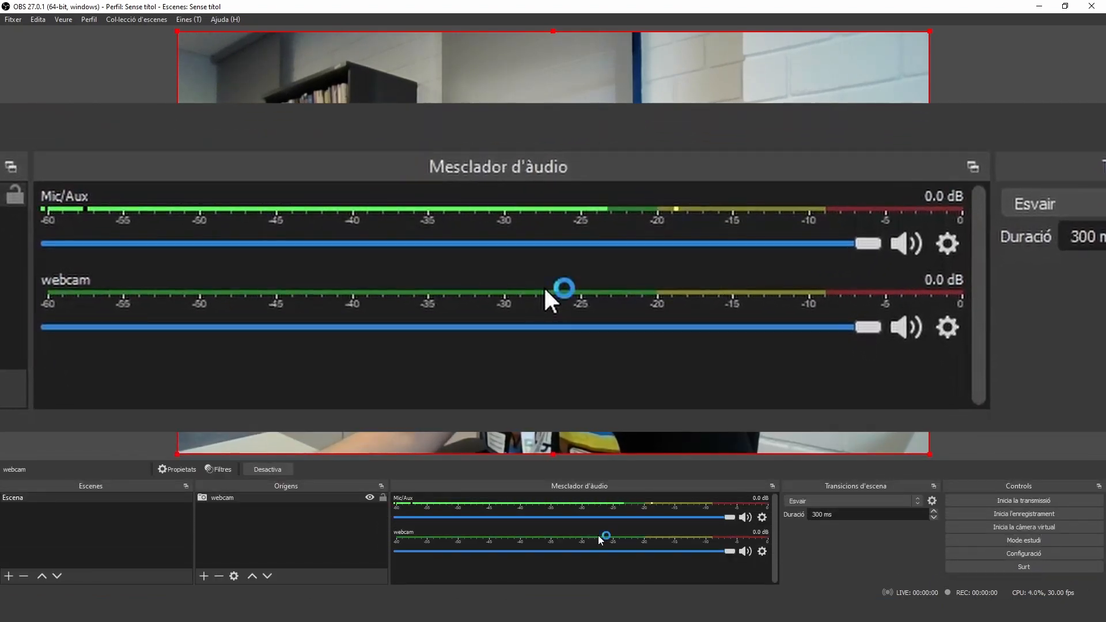
pyautogui.click(745, 552)
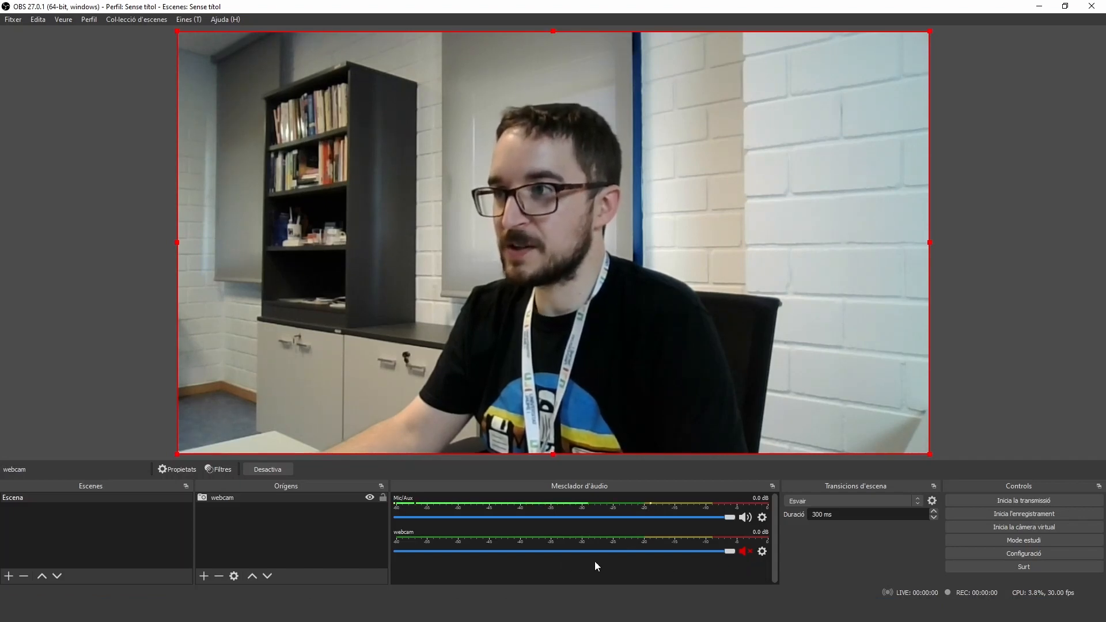
# Add an image source named "logo" that uses the logo-blanc file from the fonts folder.
pyautogui.click(198, 577)
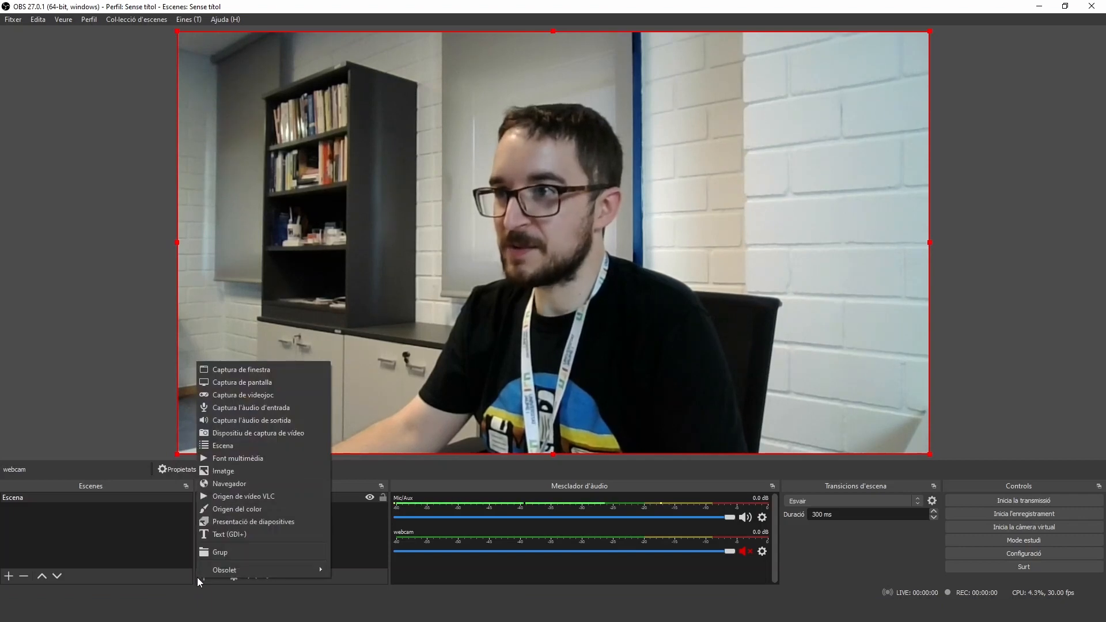
pyautogui.click(229, 473)
pyautogui.write('logo')
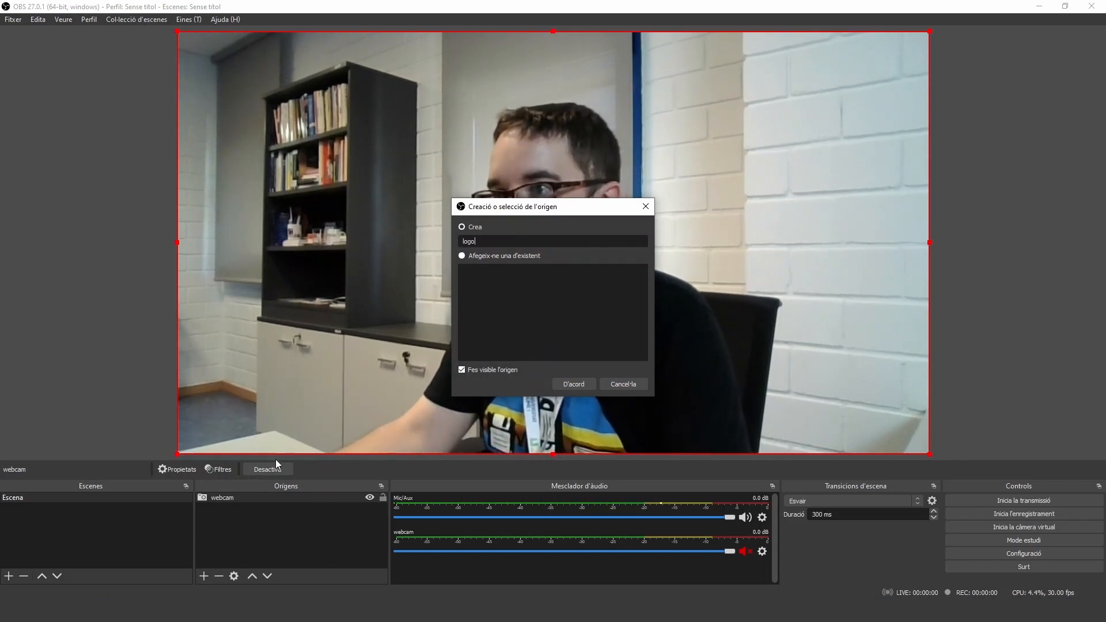
pyautogui.click(571, 385)
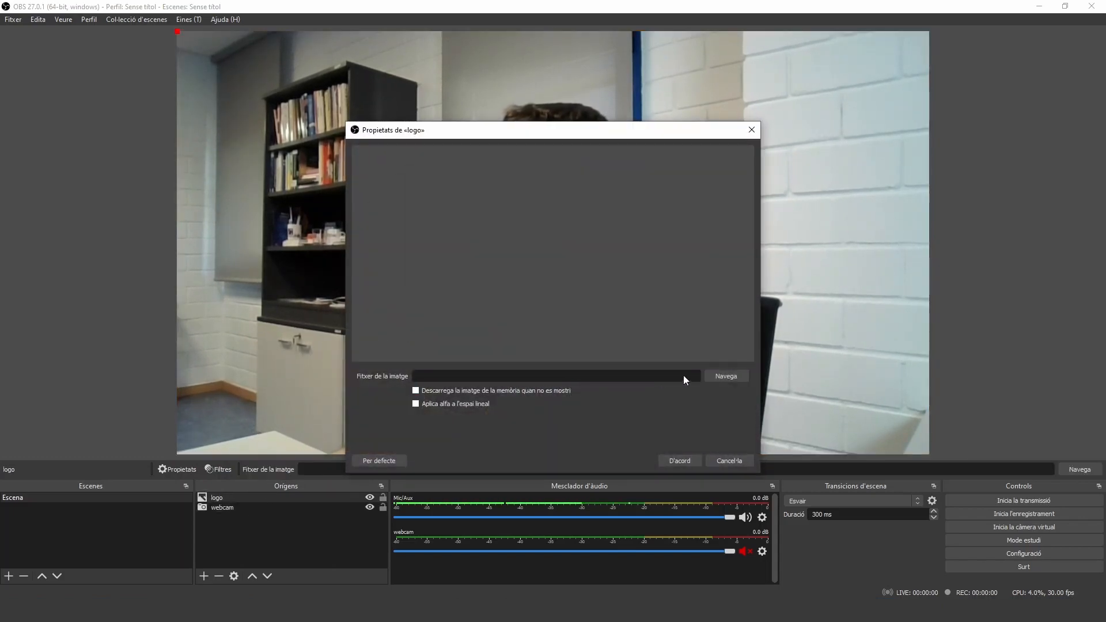
pyautogui.click(715, 376)
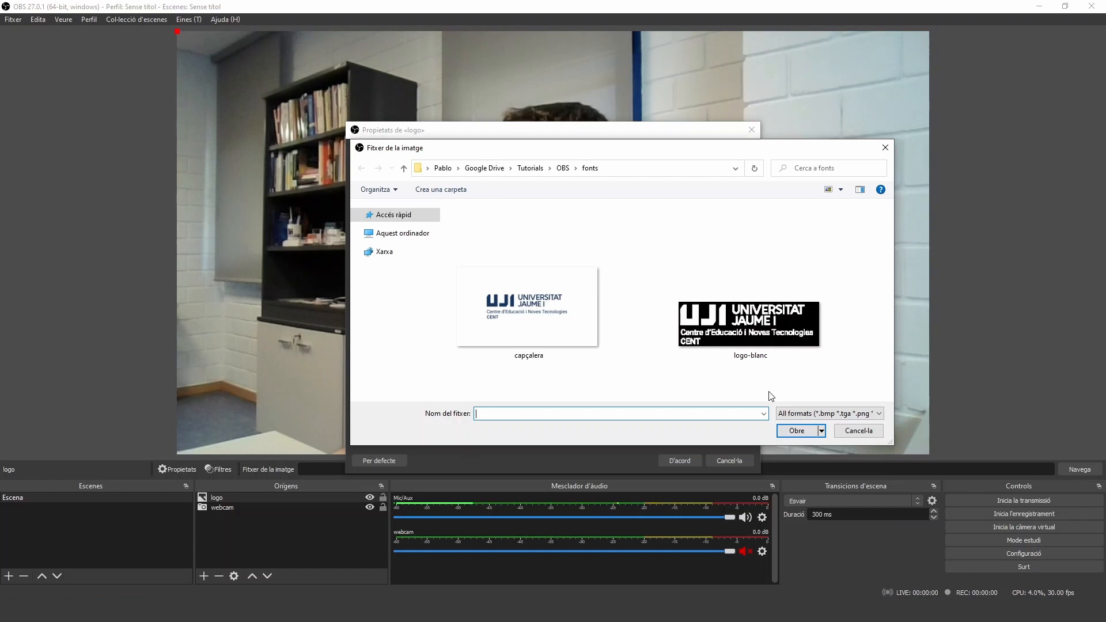
pyautogui.click(752, 357)
pyautogui.click(798, 431)
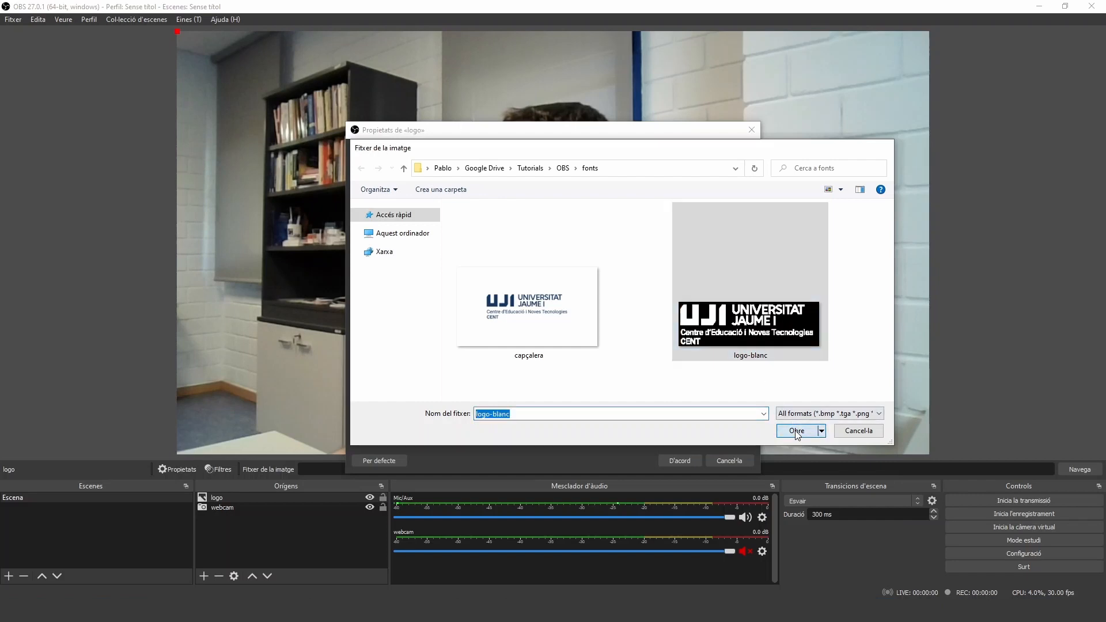
pyautogui.click(672, 459)
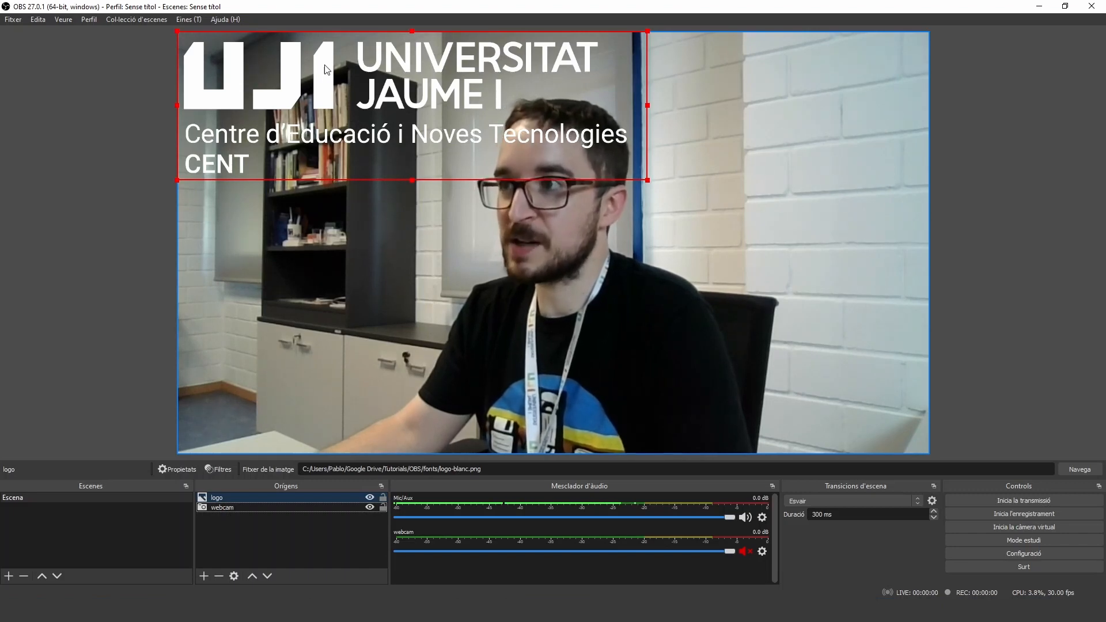
# Move the logo down over the lower half of the canvas and shrink it to about half its size.
pyautogui.moveTo(589, 145); pyautogui.dragTo(609, 376)
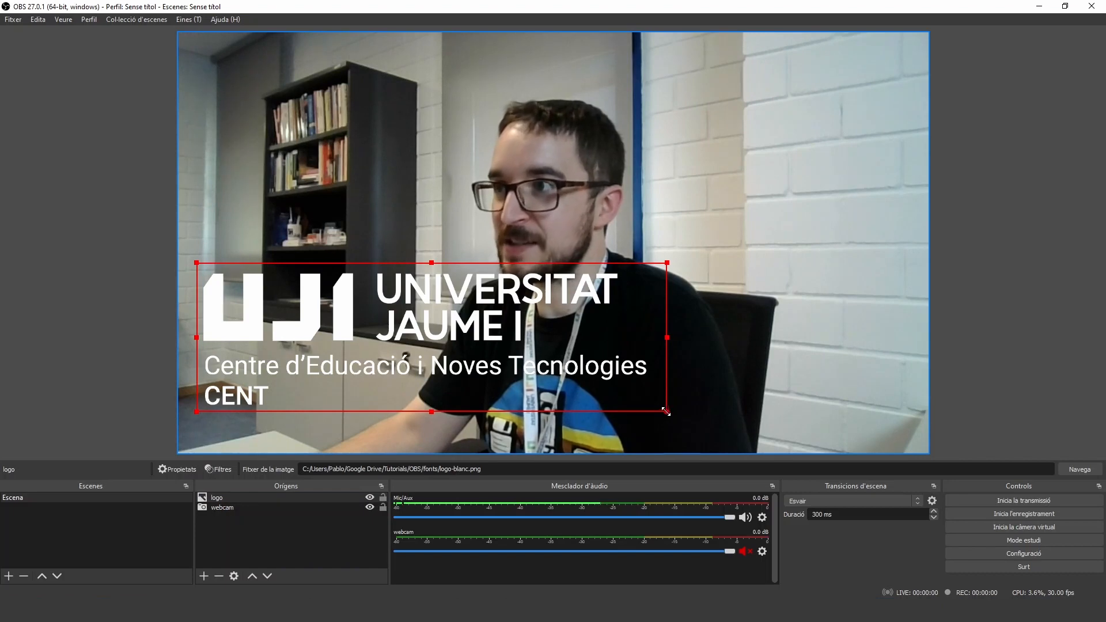
pyautogui.moveTo(668, 413); pyautogui.dragTo(438, 340)
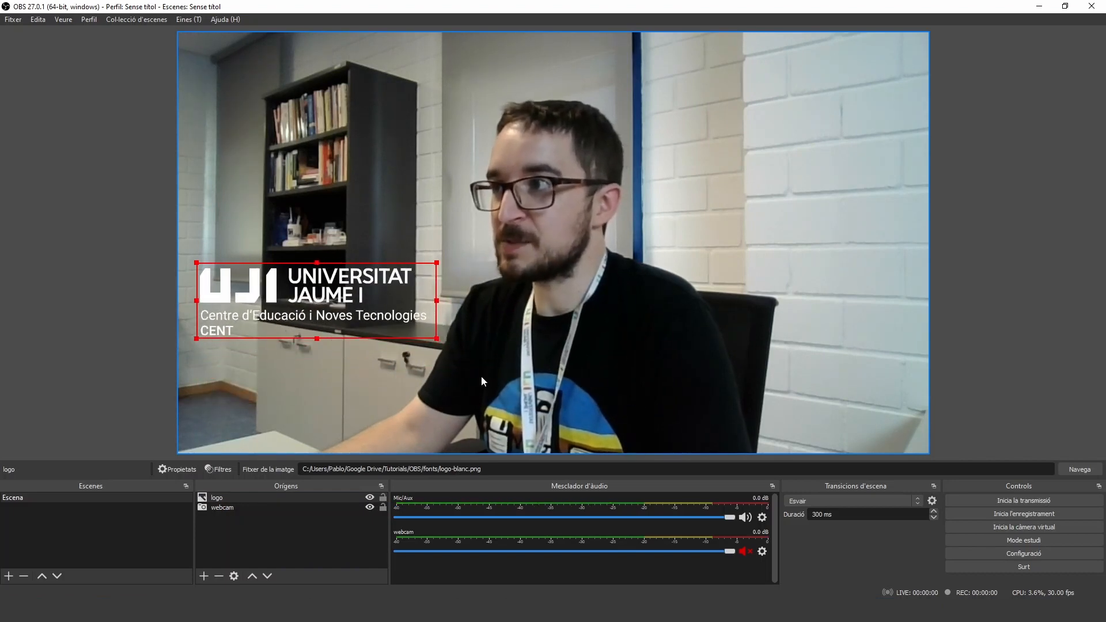
# Try shifting the webcam image sideways, undo that move and lock the webcam source against changes.
pyautogui.moveTo(520, 389); pyautogui.dragTo(621, 389)
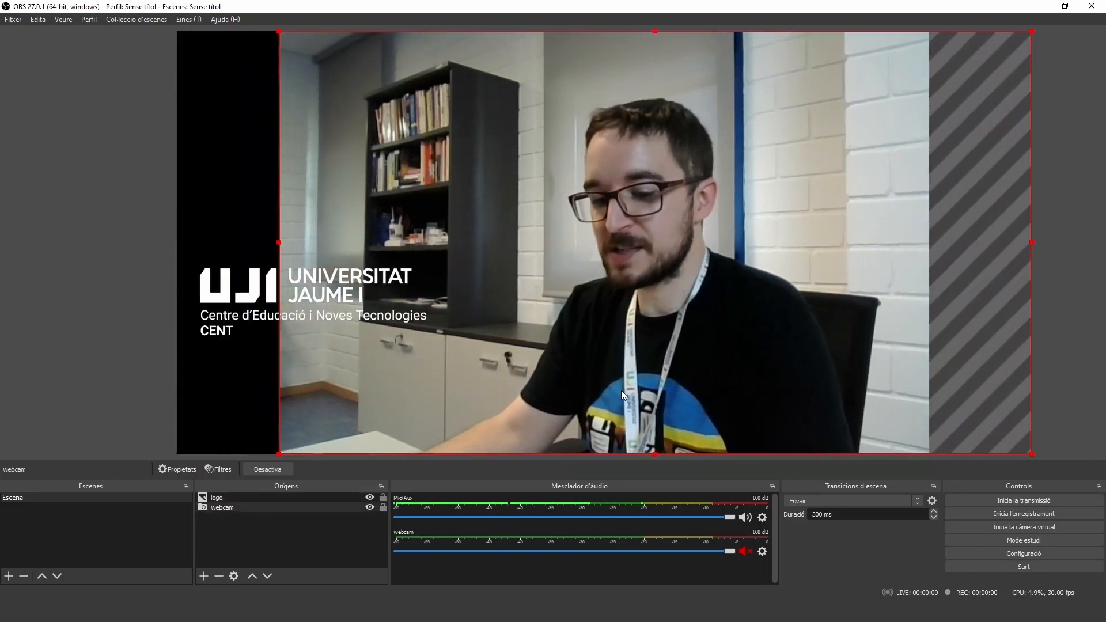
pyautogui.hotkey('ctrl', 'z')
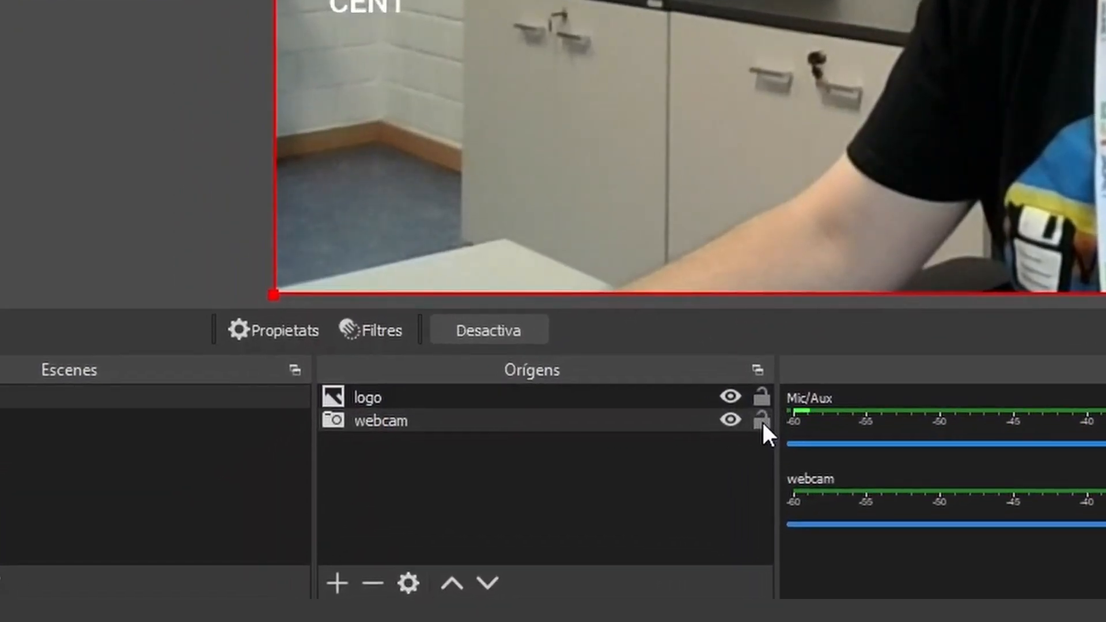
pyautogui.click(761, 420)
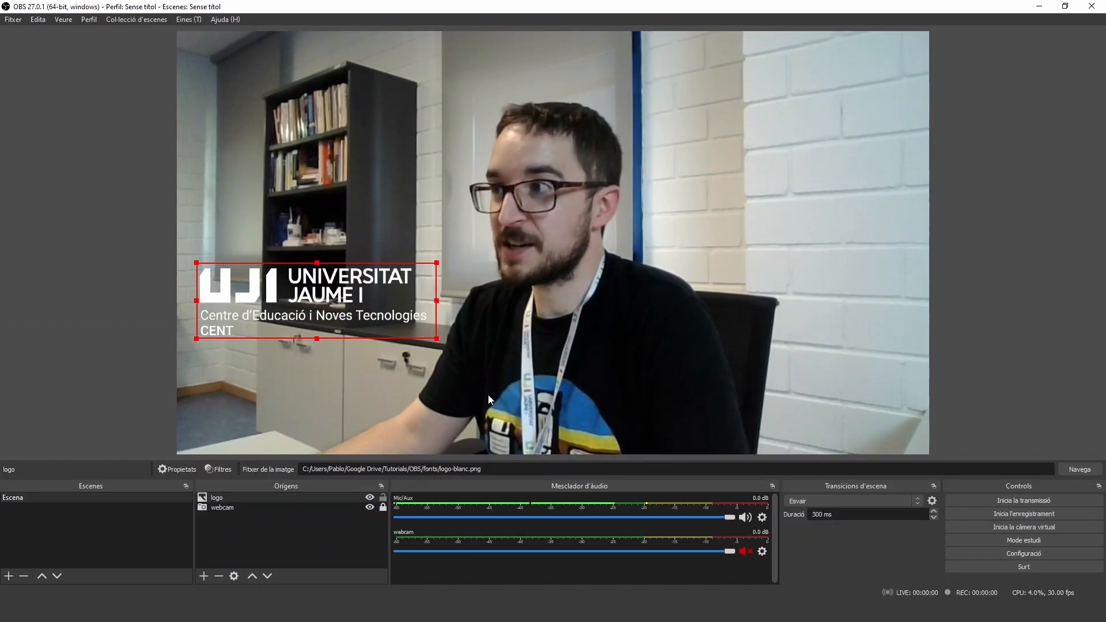
pyautogui.click(560, 364)
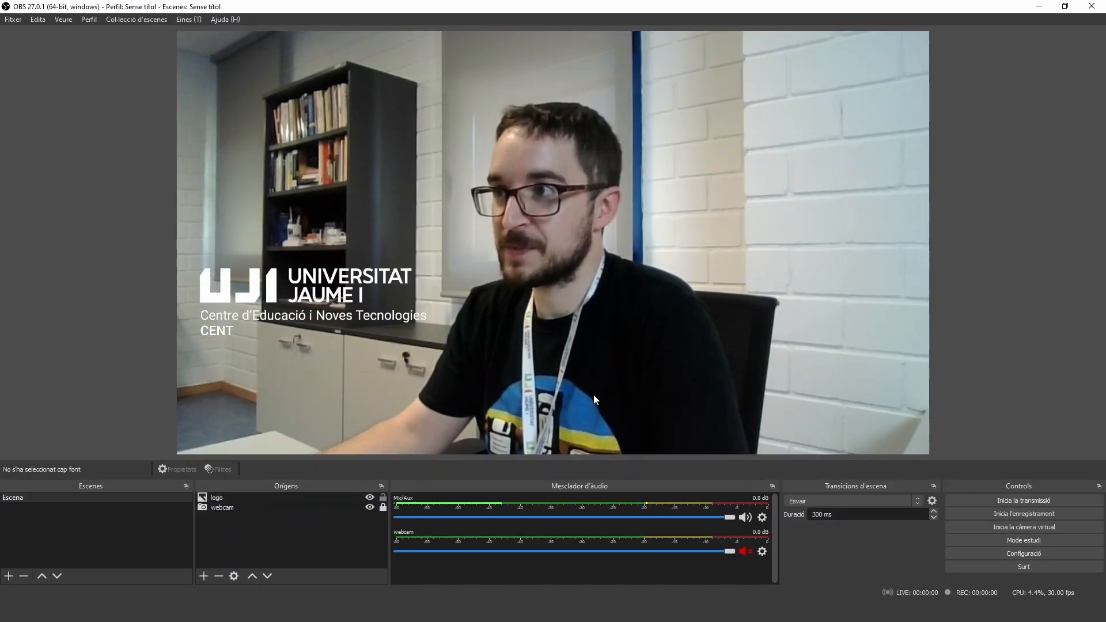
# Crop the logo to just the UJI letters and place it near the canvas's upper-left corner.
pyautogui.click(359, 298)
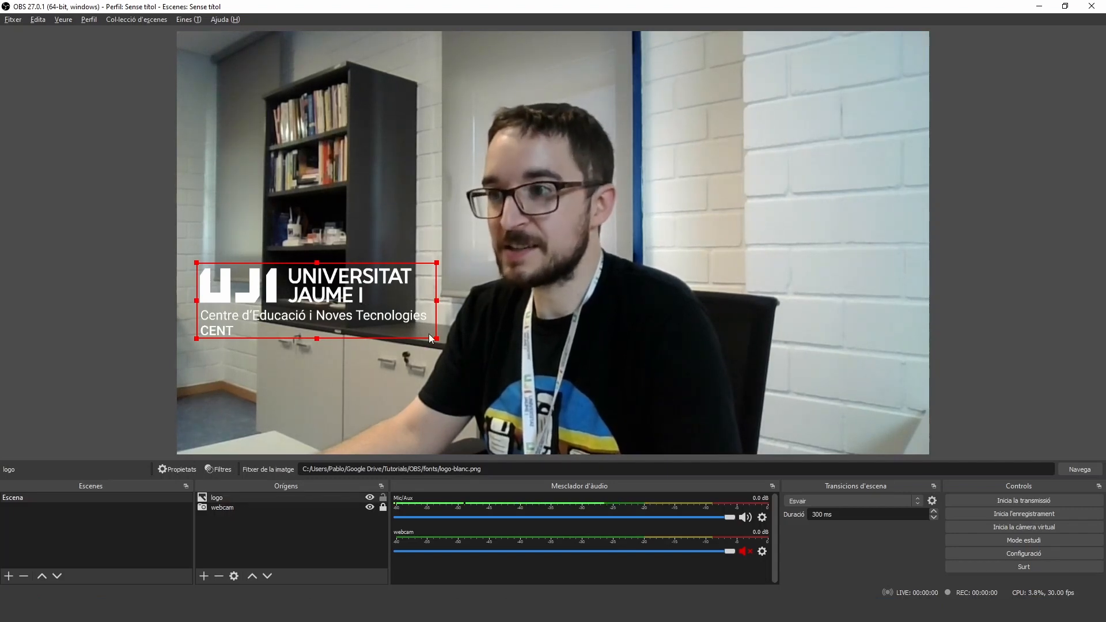
pyautogui.moveTo(436, 339); pyautogui.dragTo(306, 110)
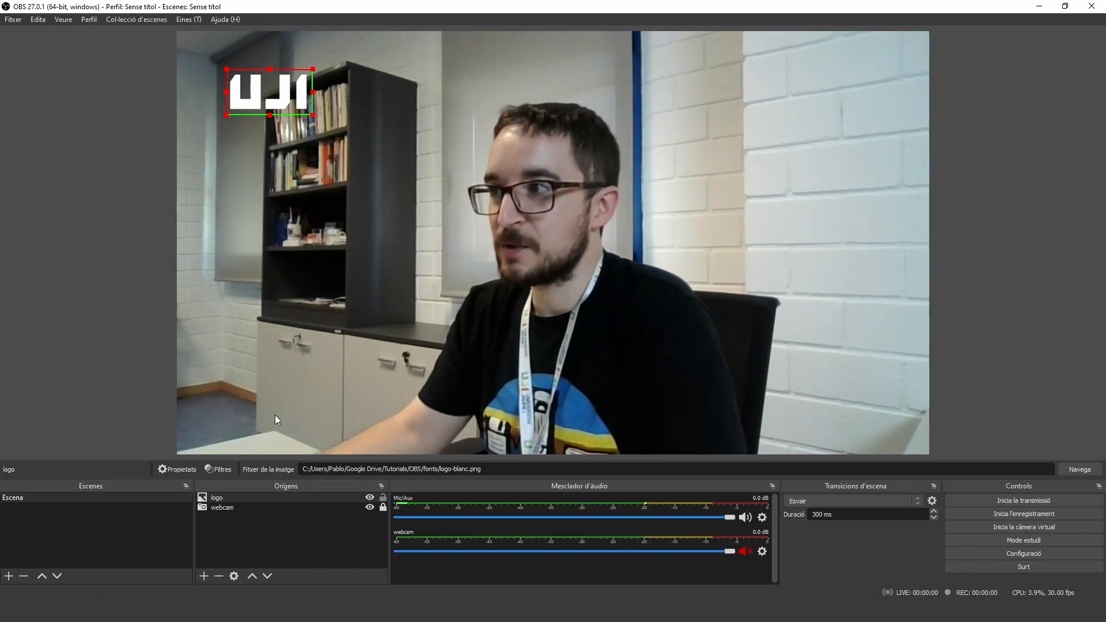
# Duplicate the scene "Escena" under the name "Presentació".
pyautogui.rightClick(56, 497)
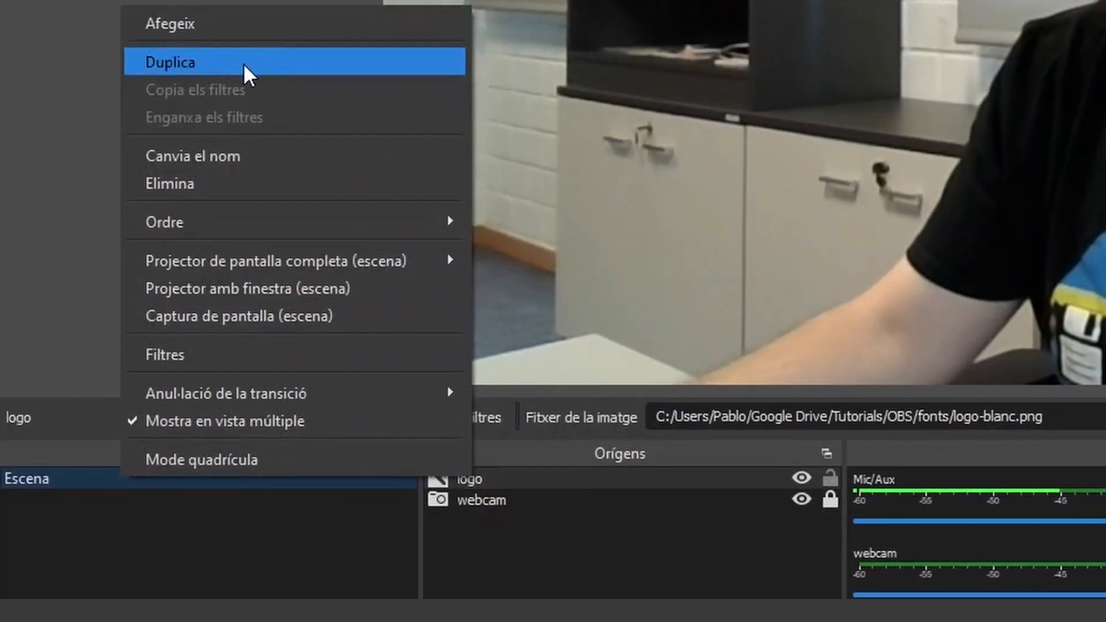
pyautogui.click(185, 170)
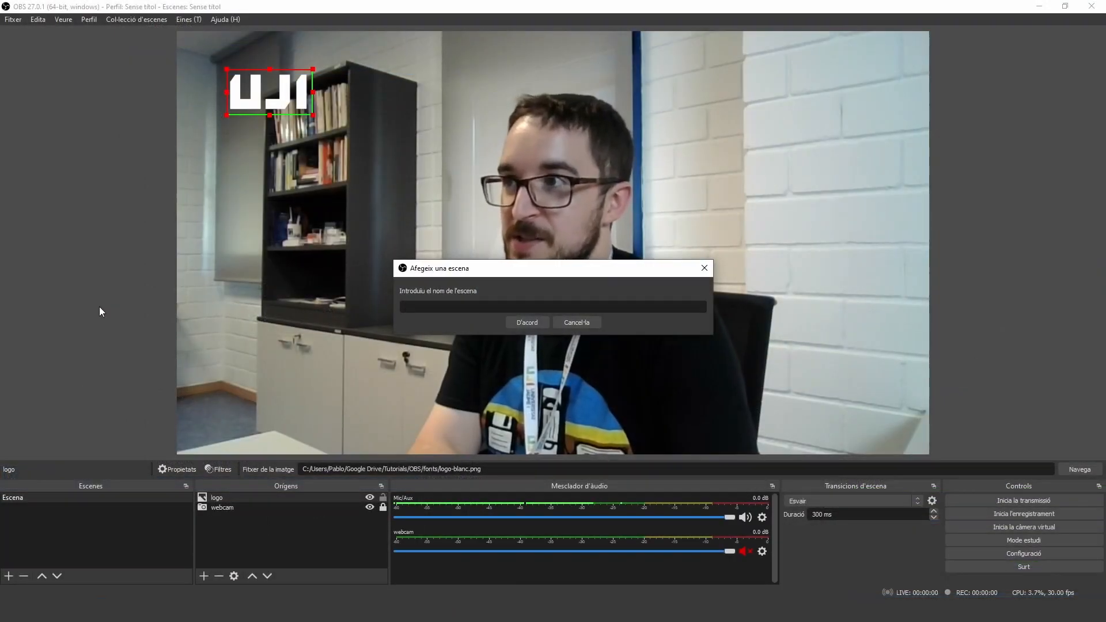
pyautogui.write('Pre')
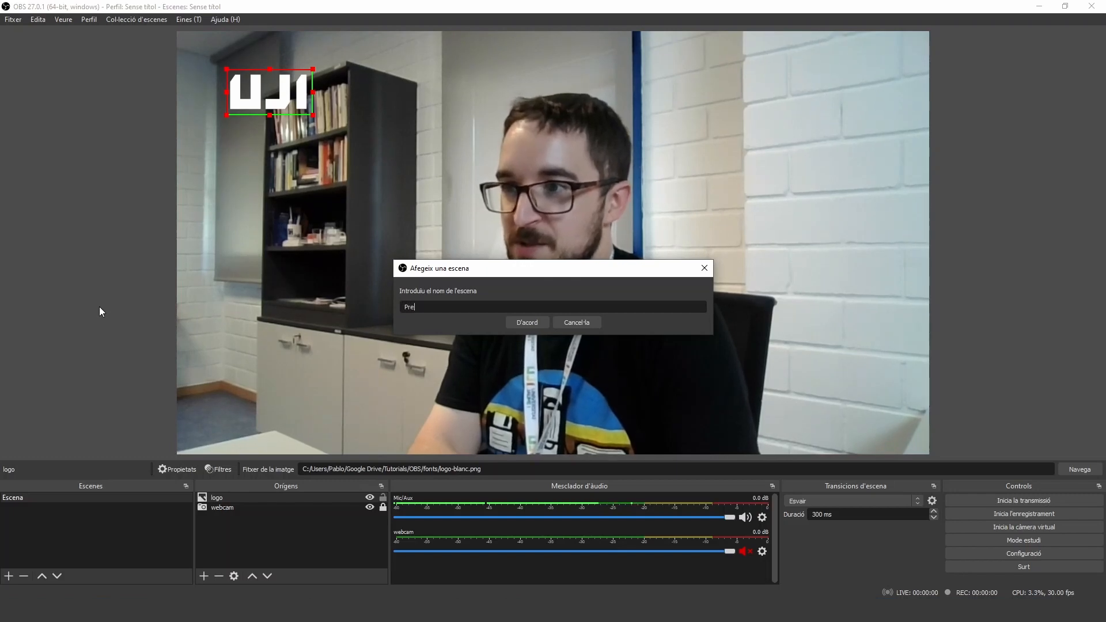
pyautogui.write('sentació')
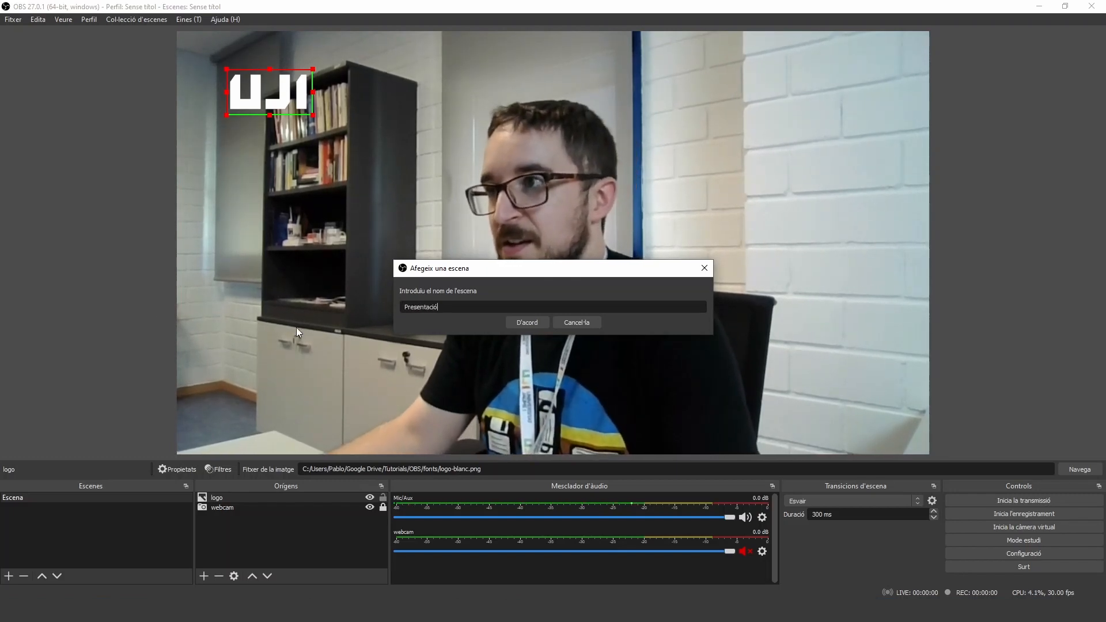
pyautogui.click(525, 323)
# Rename the original scene "Escena" to "Càmera".
pyautogui.click(30, 498)
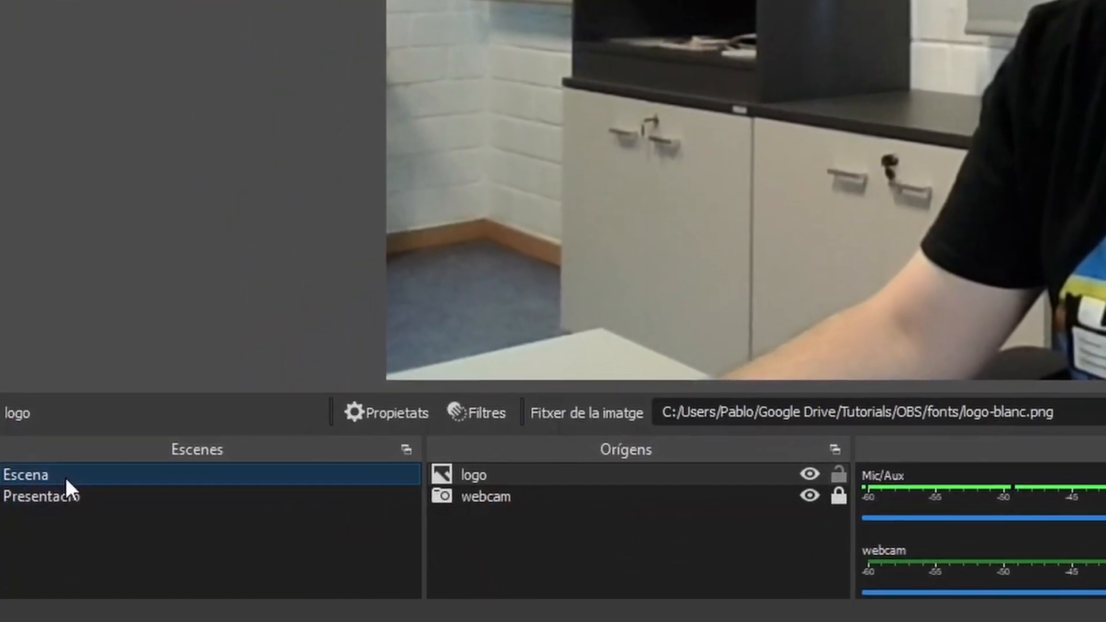
pyautogui.rightClick(43, 489)
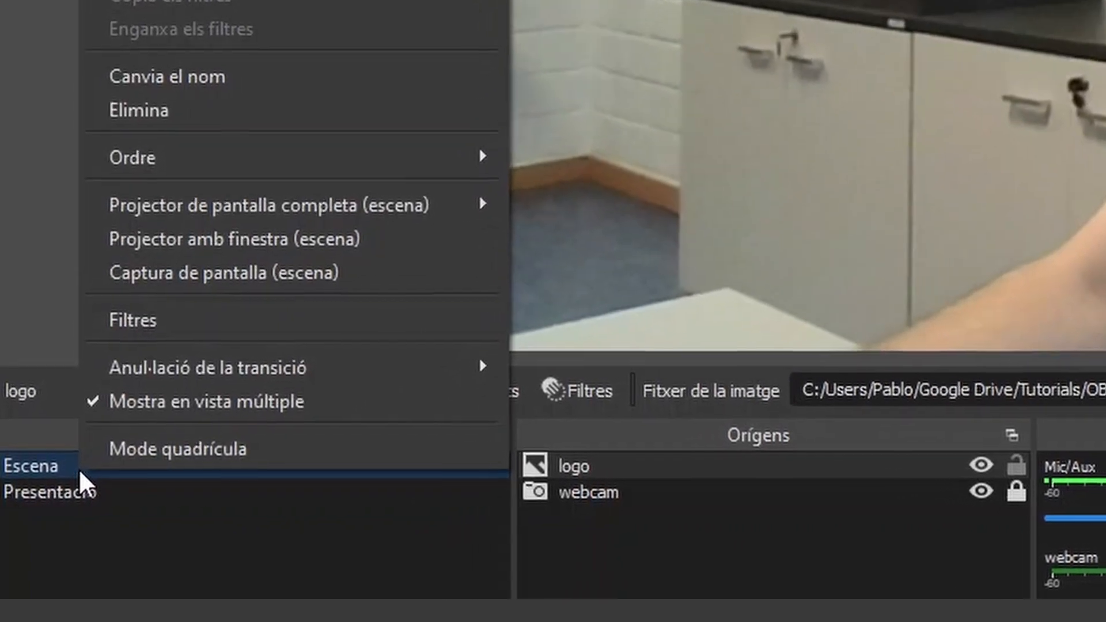
pyautogui.click(199, 61)
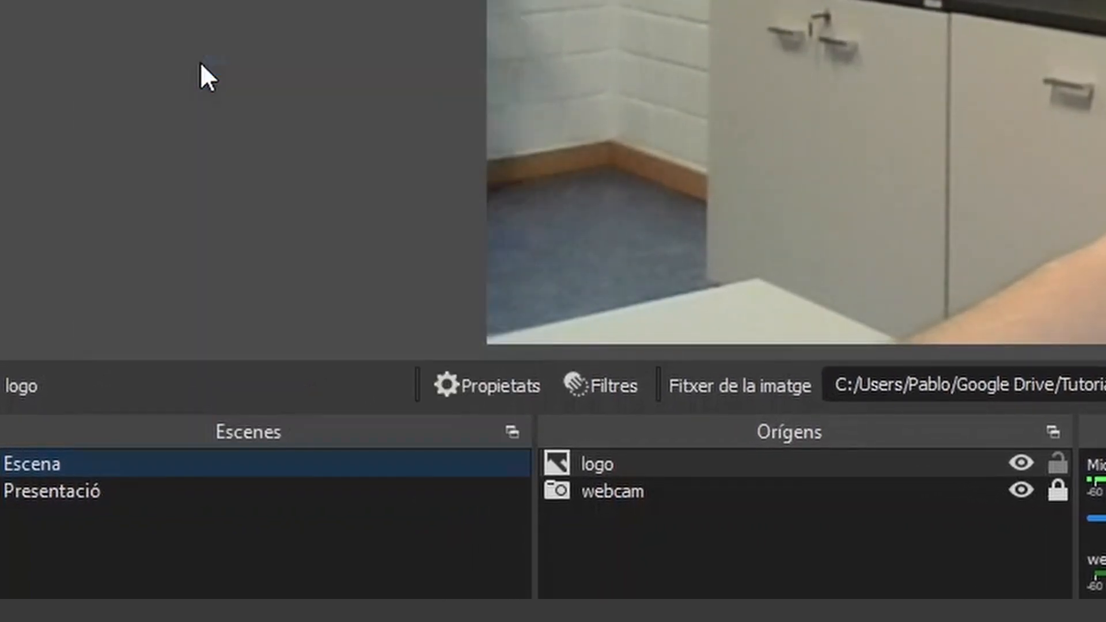
pyautogui.write('Càmera')
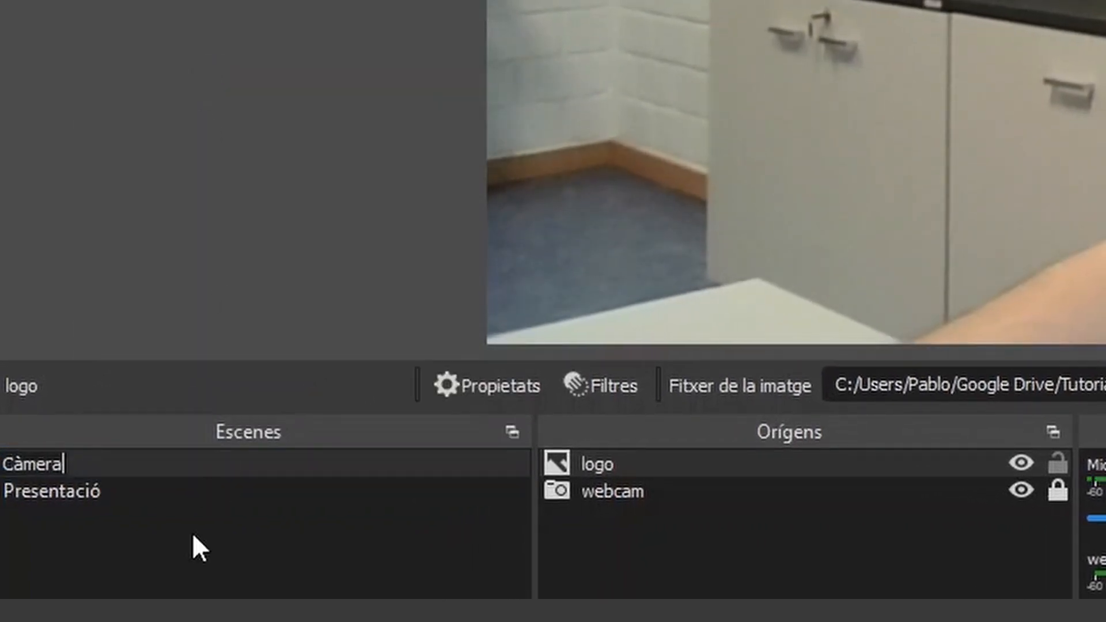
pyautogui.press('Return')
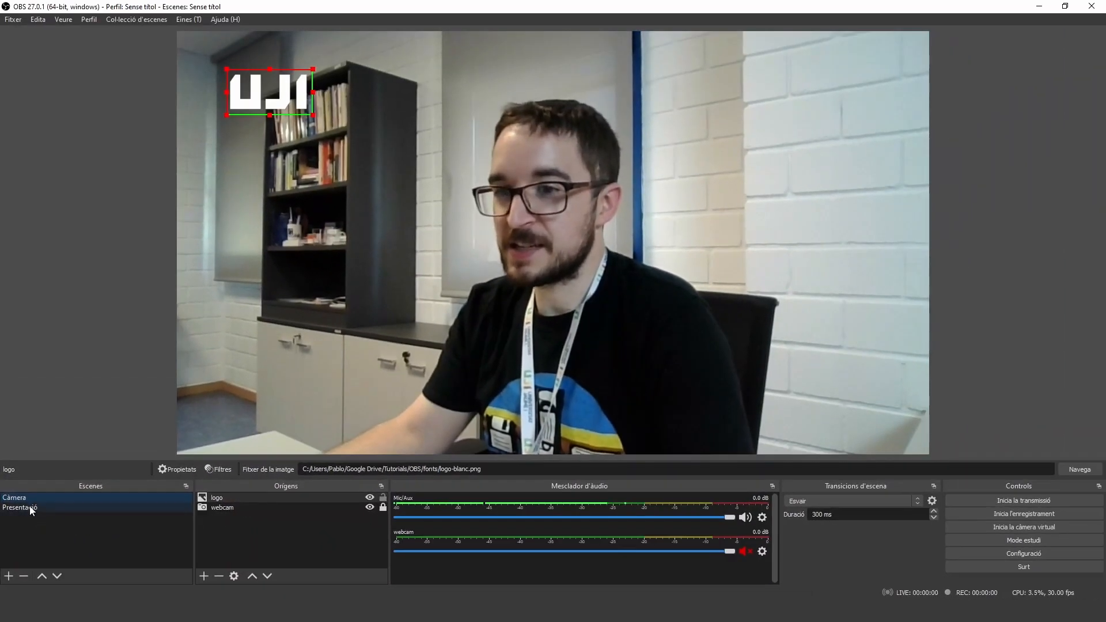
# In the Presentació scene, unlock the webcam source and shrink it into the canvas's lower-right corner.
pyautogui.click(32, 507)
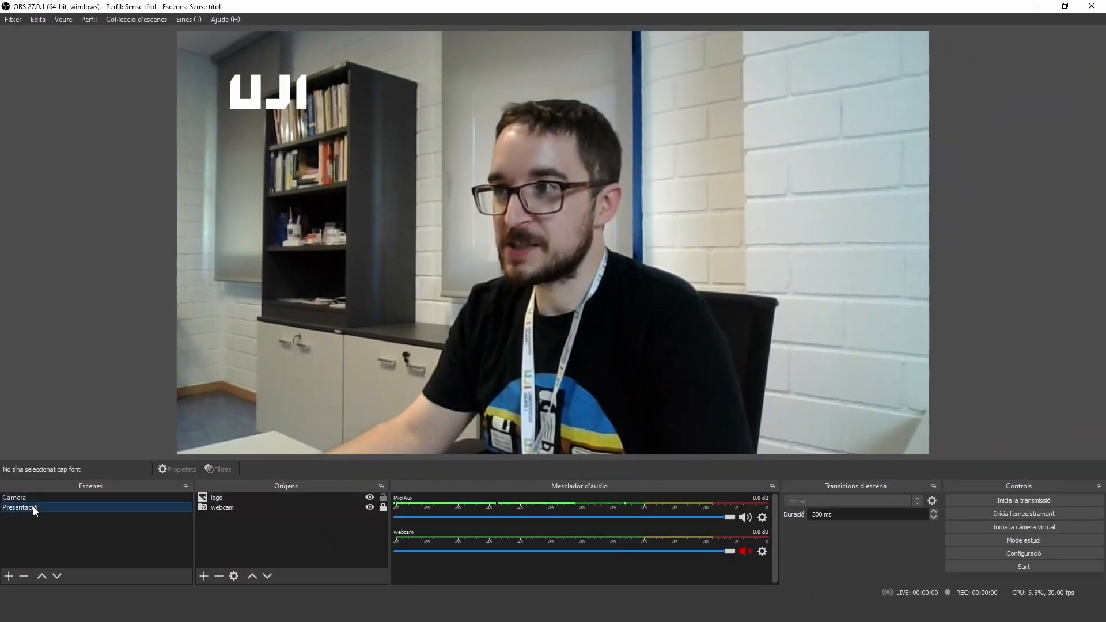
pyautogui.click(384, 508)
pyautogui.click(404, 334)
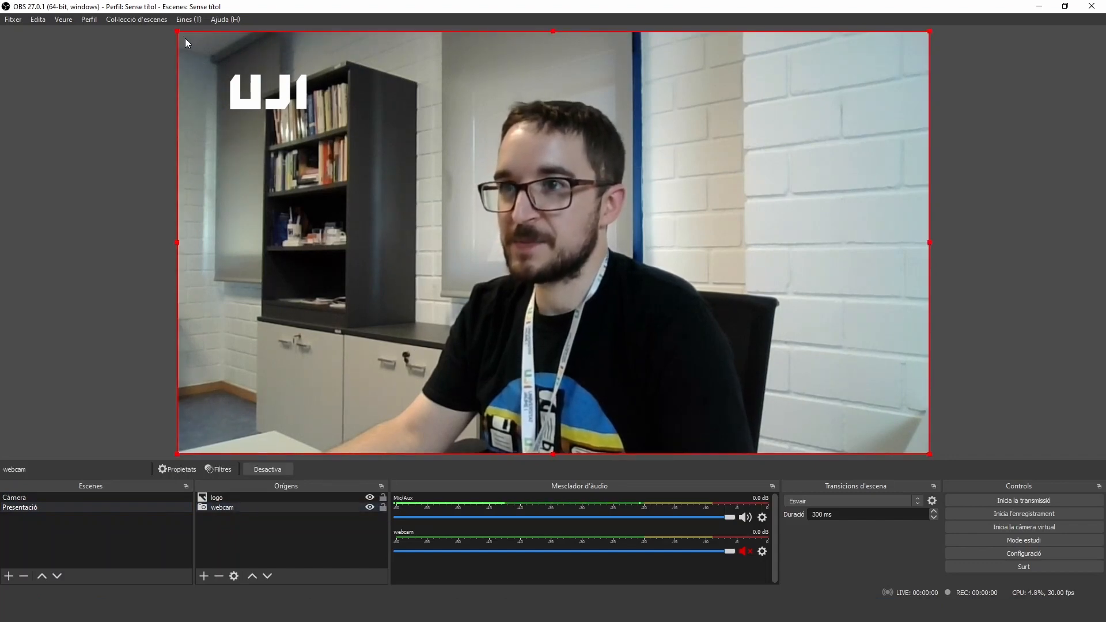
pyautogui.moveTo(178, 32); pyautogui.dragTo(792, 357)
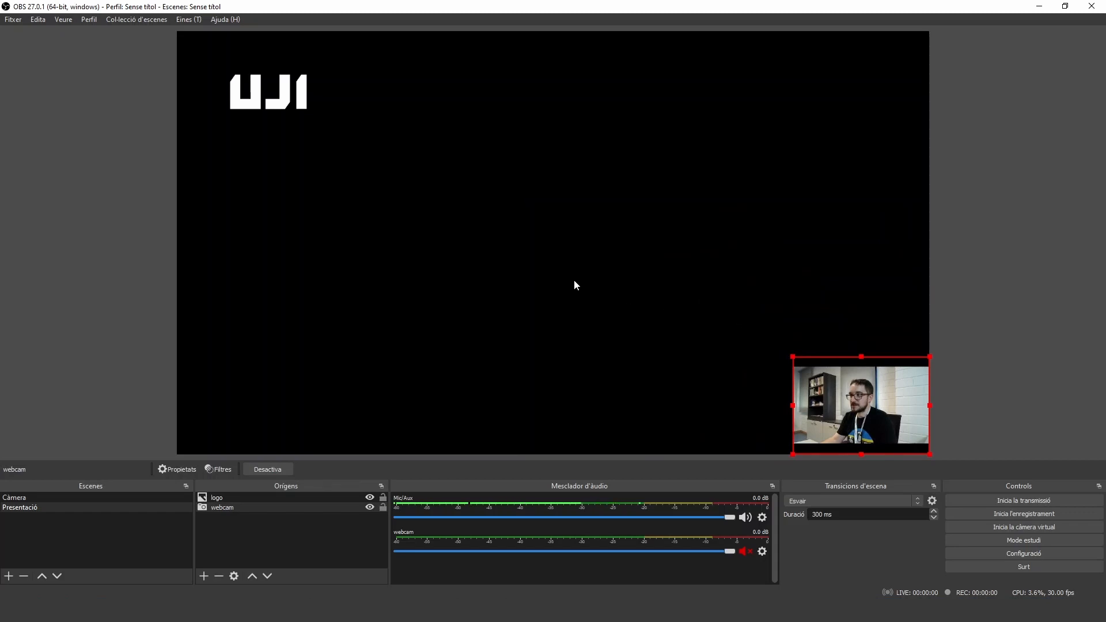
# Move the logo to the canvas's lower-left corner and add a colour source named "fons" to the Presentació scene.
pyautogui.moveTo(279, 97); pyautogui.dragTo(262, 400)
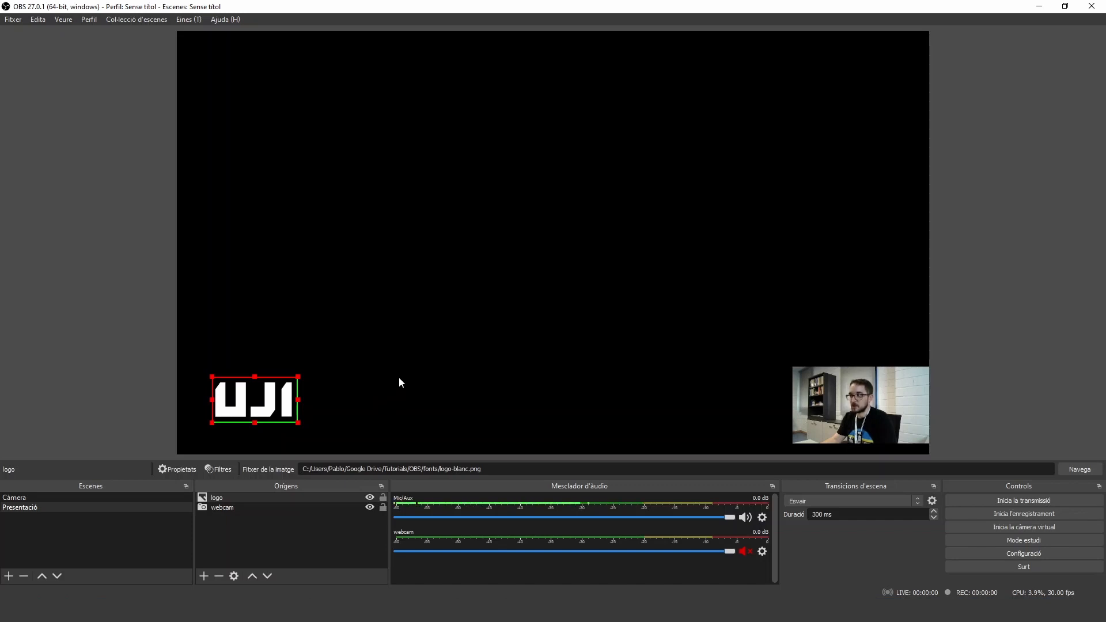
pyautogui.click(204, 576)
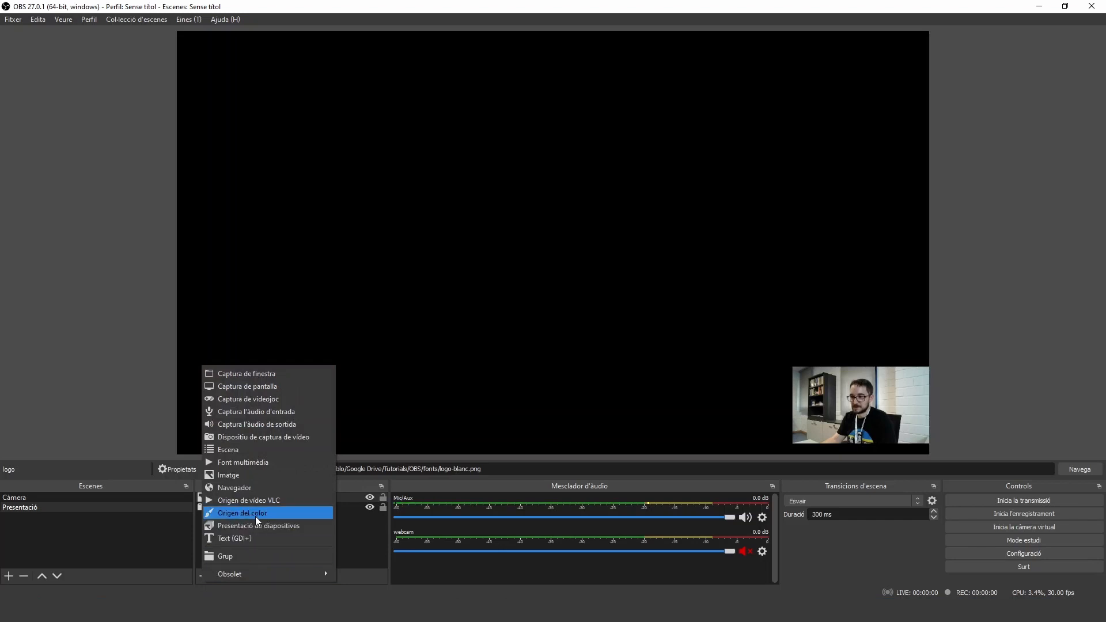
pyautogui.click(260, 518)
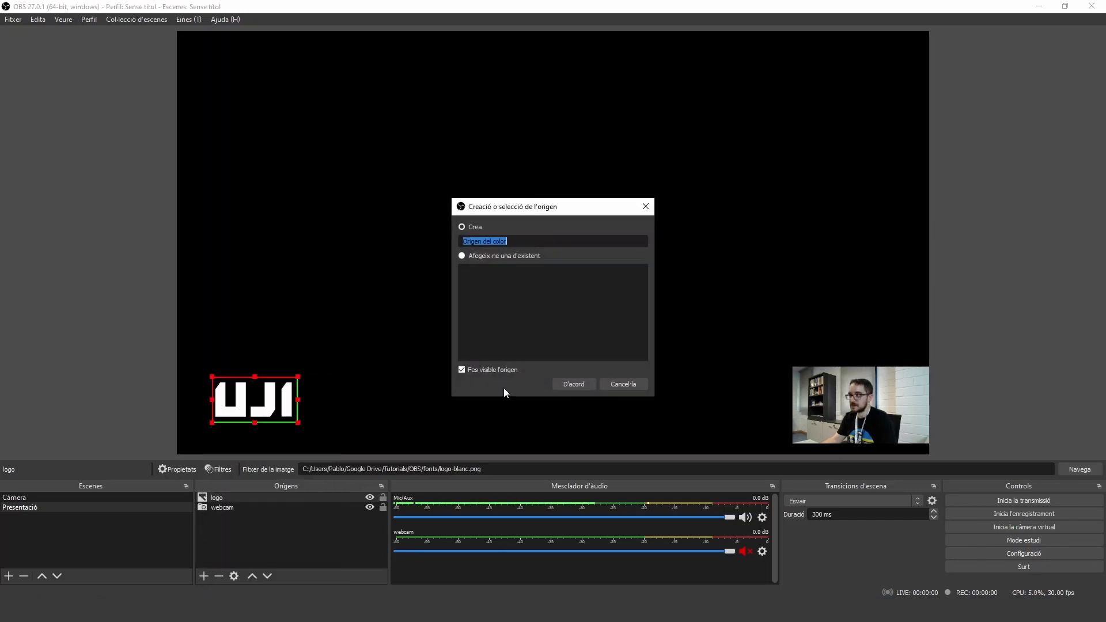
pyautogui.write('fons')
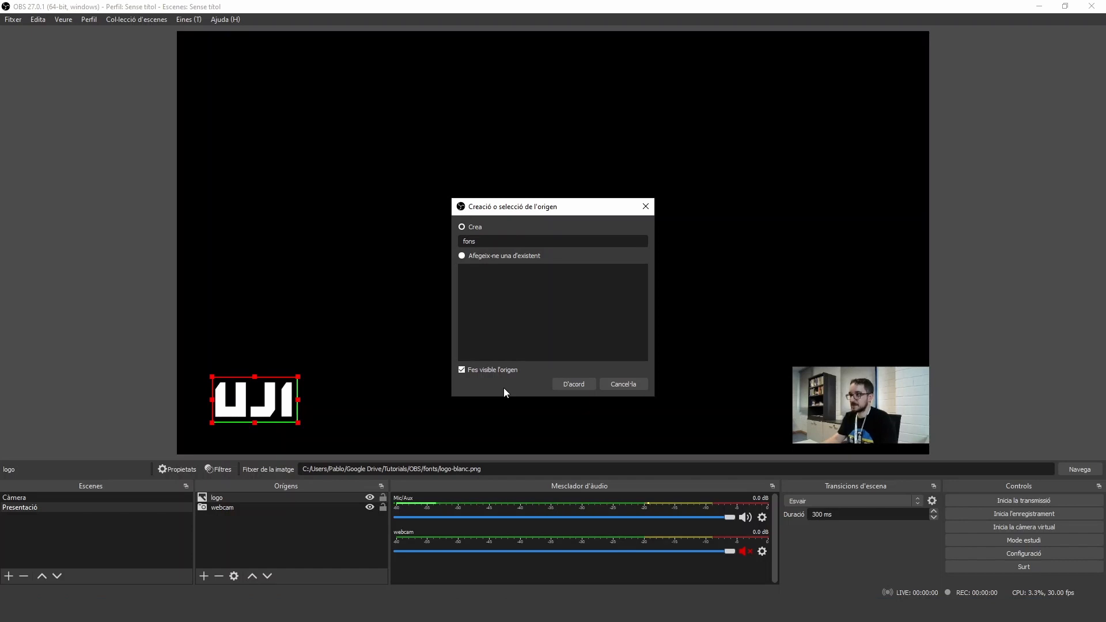
pyautogui.click(571, 383)
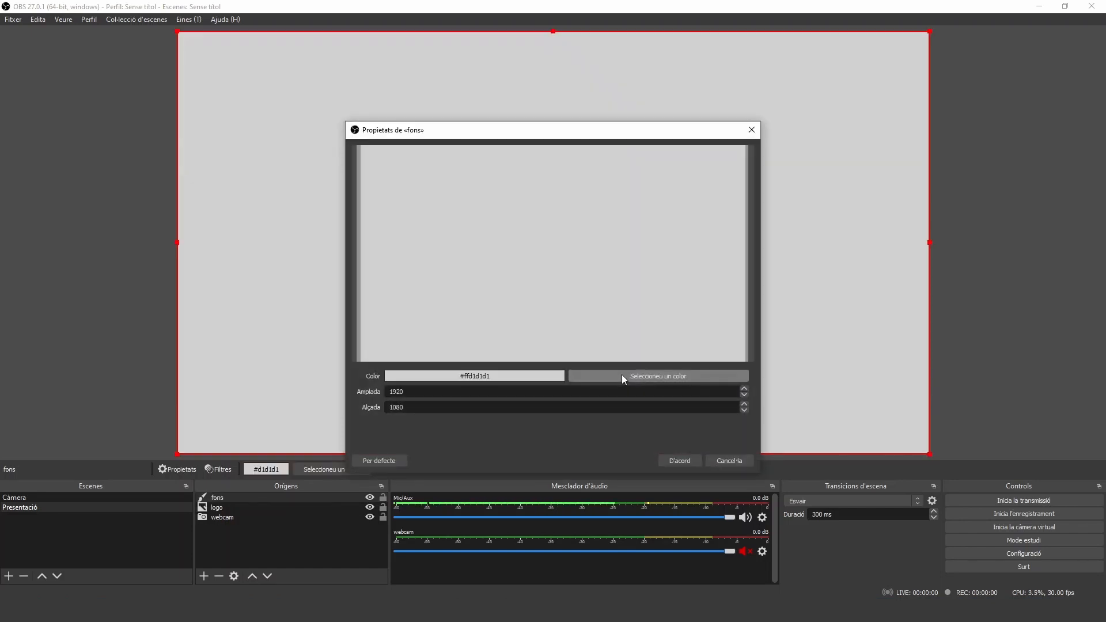
# Set the fons source's colour to the custom dark blue #202d6f and place it beneath the logo and webcam sources.
pyautogui.click(623, 377)
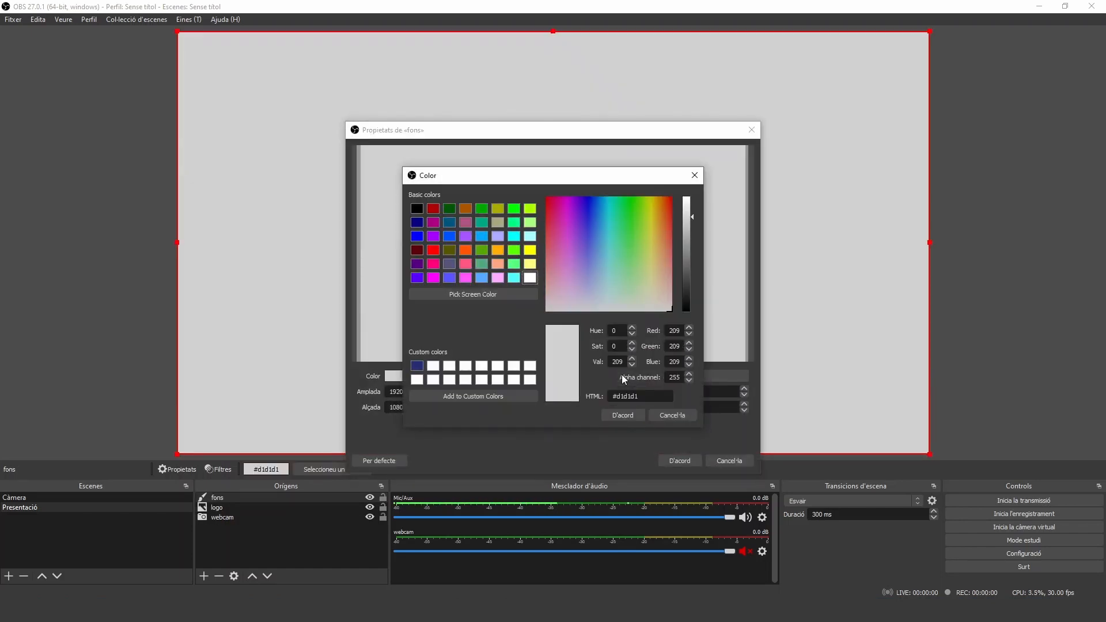
pyautogui.click(416, 367)
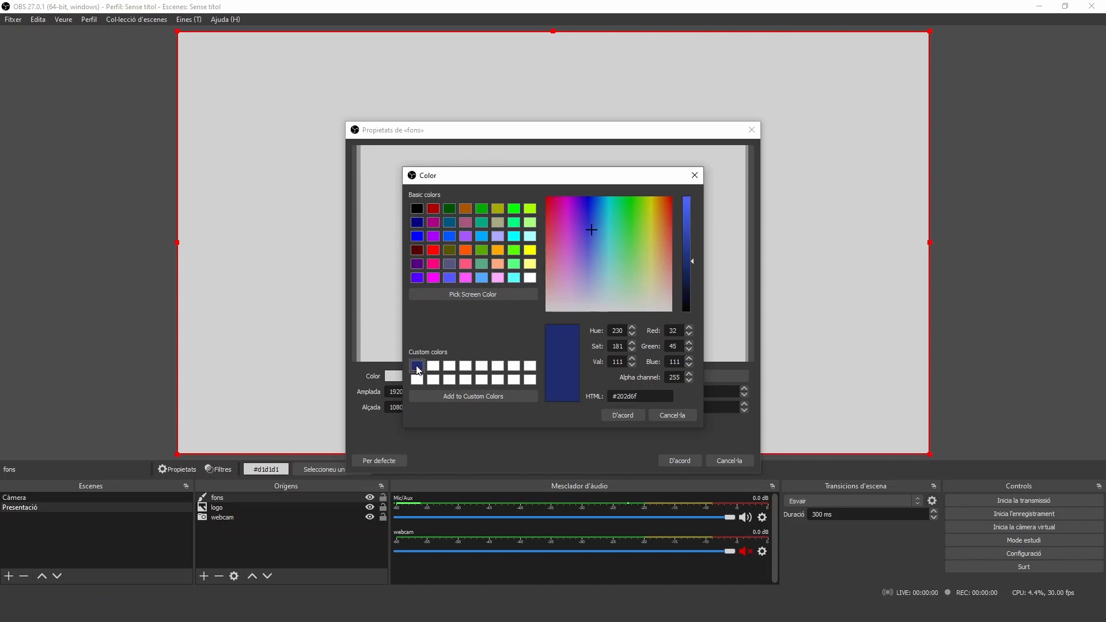
pyautogui.click(612, 423)
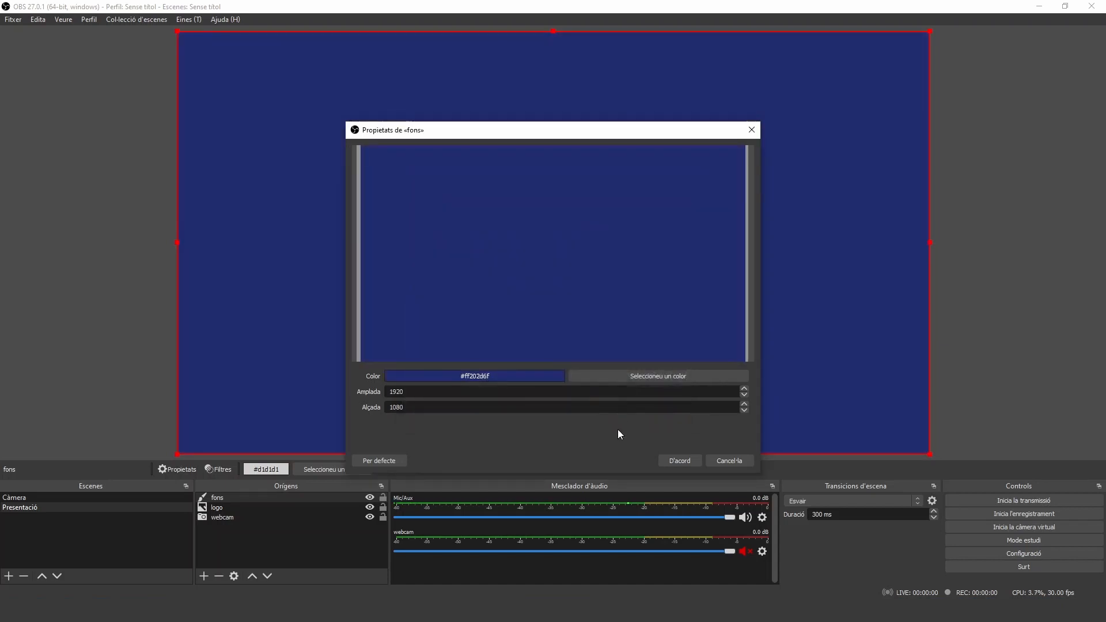
pyautogui.click(672, 462)
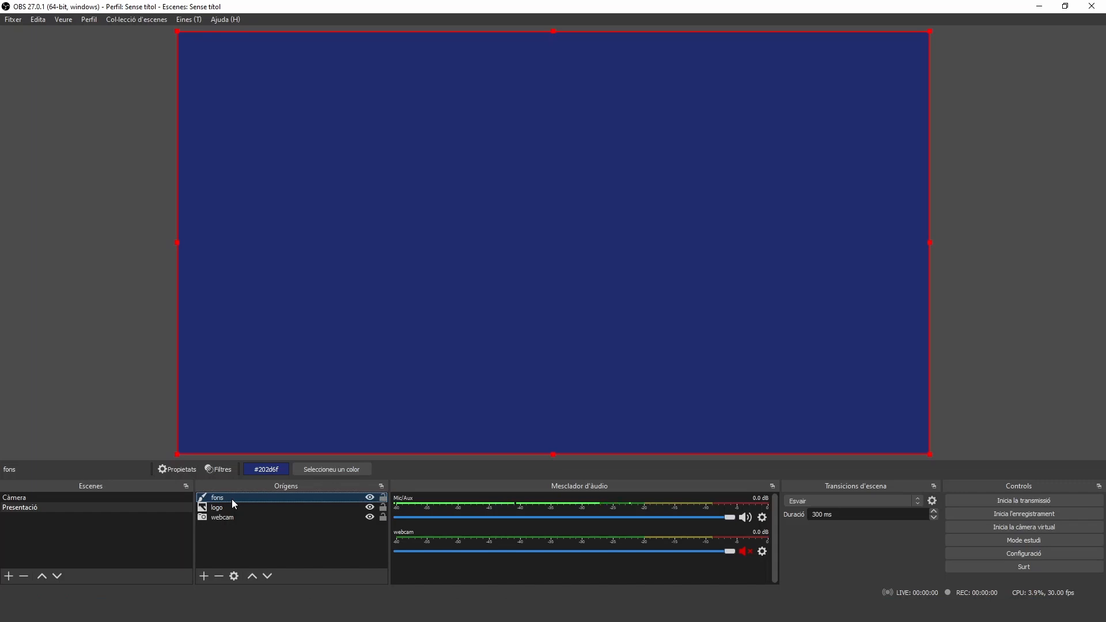
pyautogui.moveTo(231, 499); pyautogui.dragTo(231, 524)
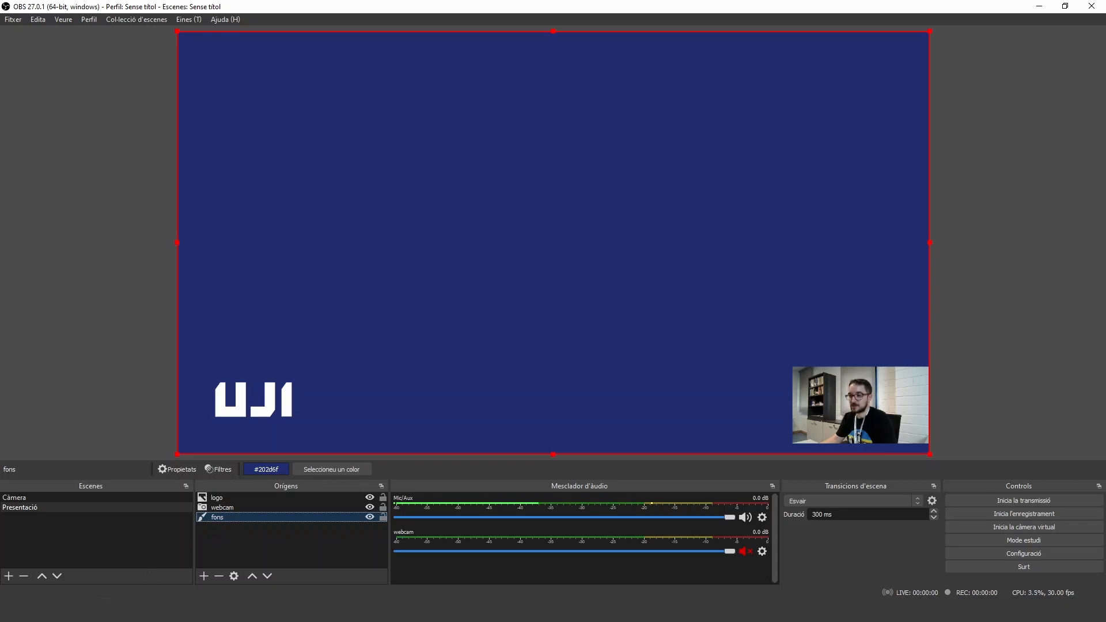
# Open the "OBS Studio - Tutorial" presentation in PowerPoint and set its show type to "Examinada per una persona (finestra)".
pyautogui.hotkey('alt', 'Tab')
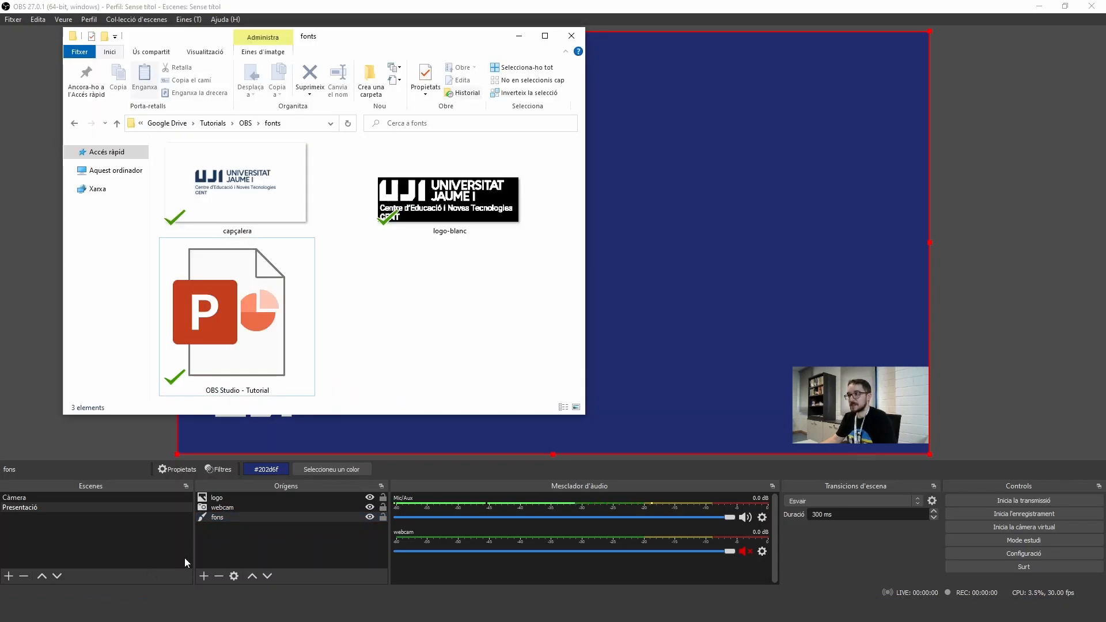
pyautogui.doubleClick(234, 356)
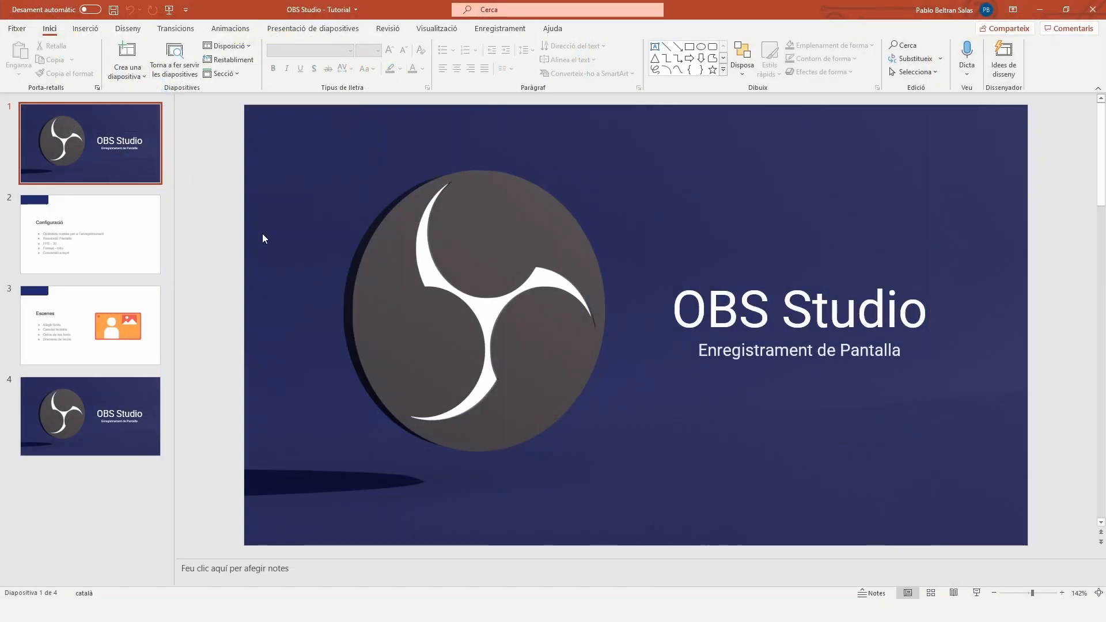
pyautogui.click(335, 32)
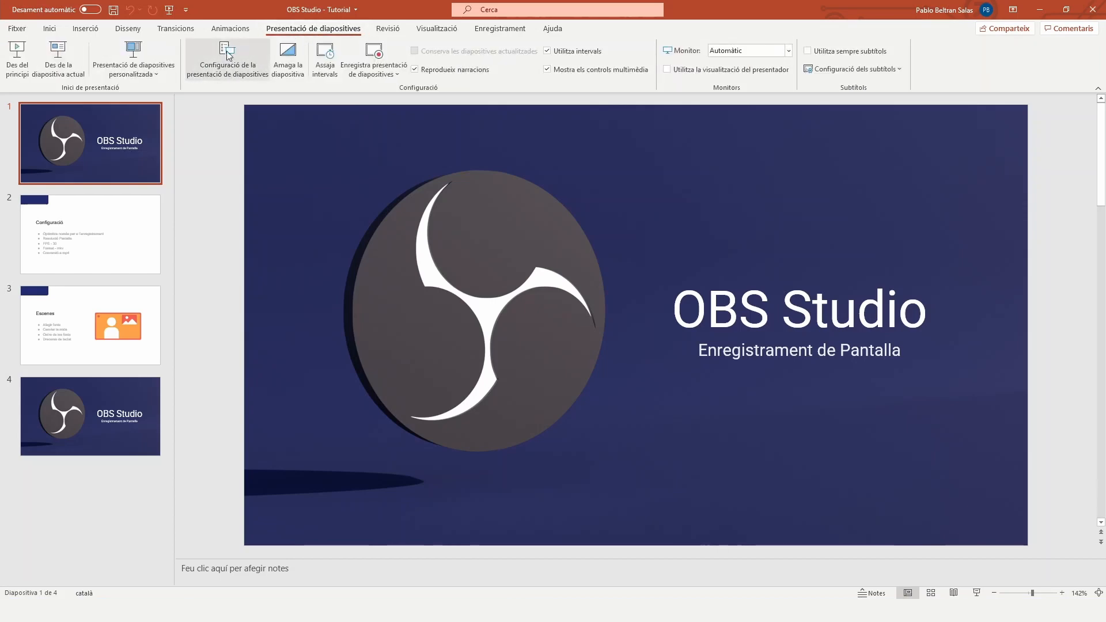
pyautogui.click(230, 70)
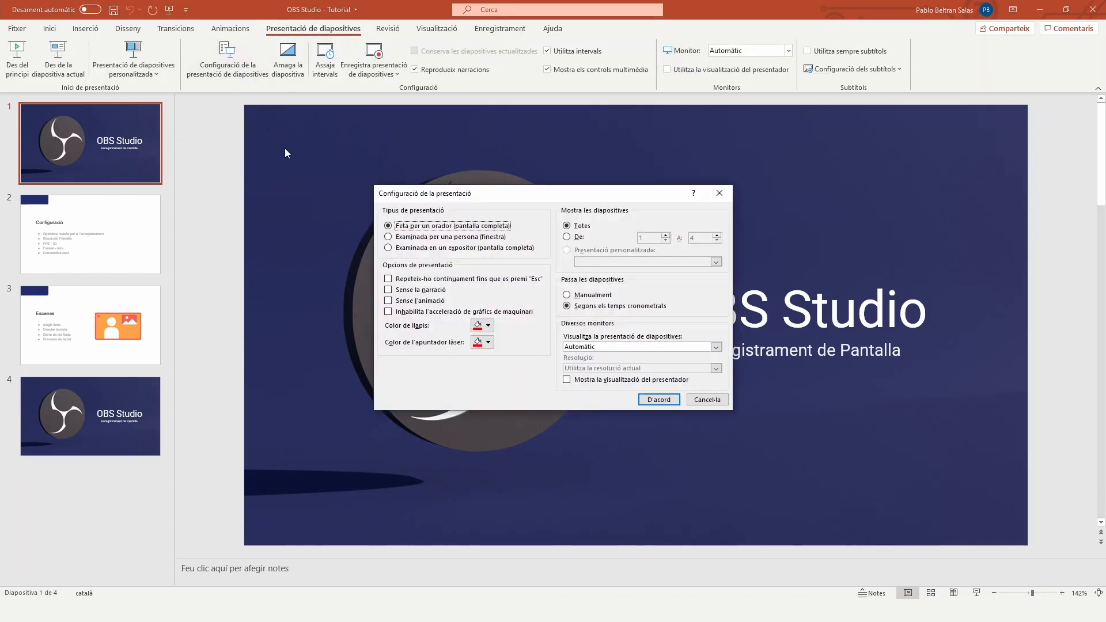
pyautogui.click(437, 239)
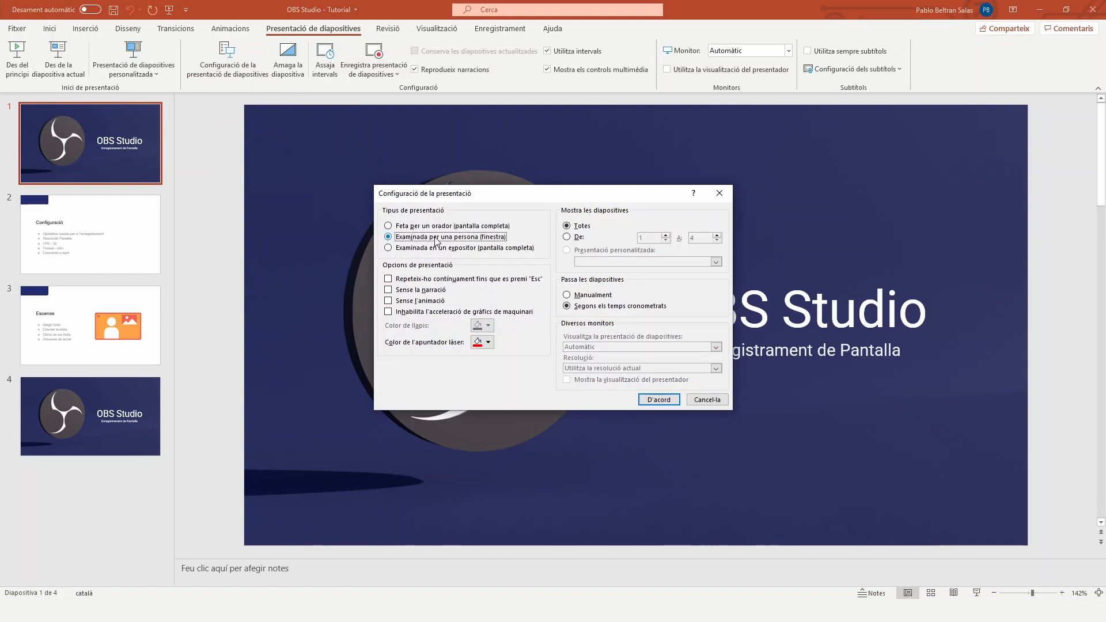
pyautogui.click(659, 400)
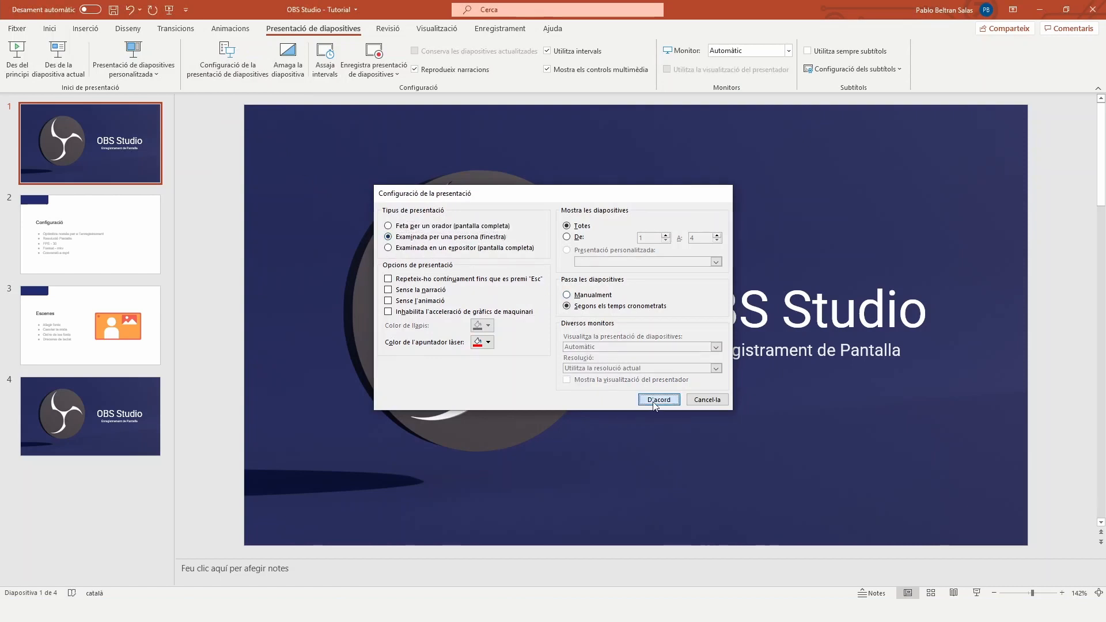
# Start the slide show from slide 2, "Configuració", and switch back to OBS.
pyautogui.click(122, 226)
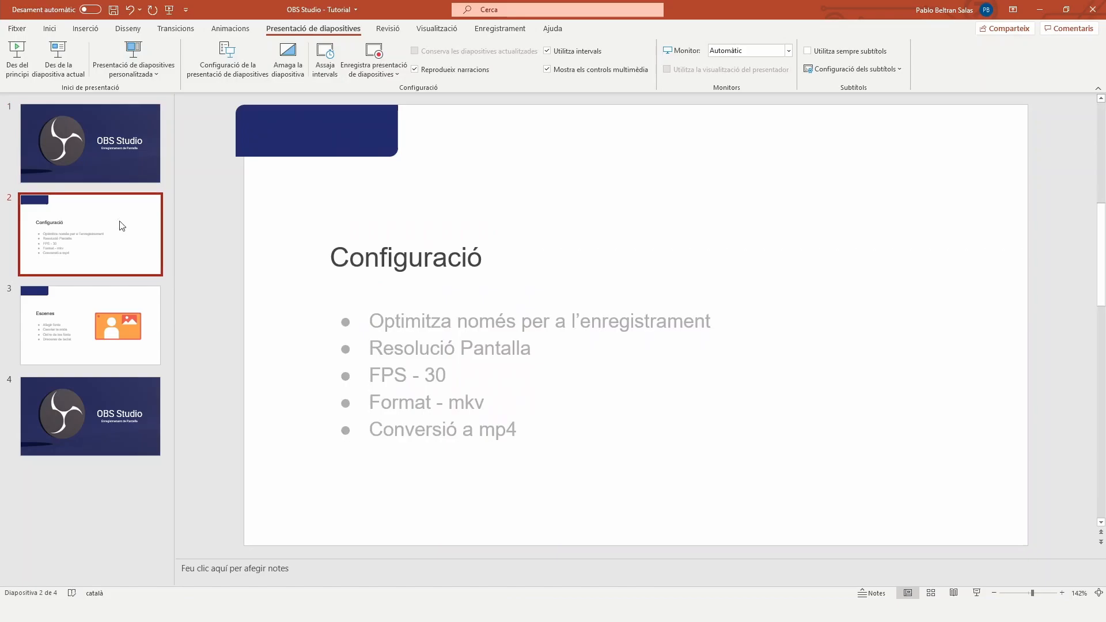
pyautogui.click(57, 64)
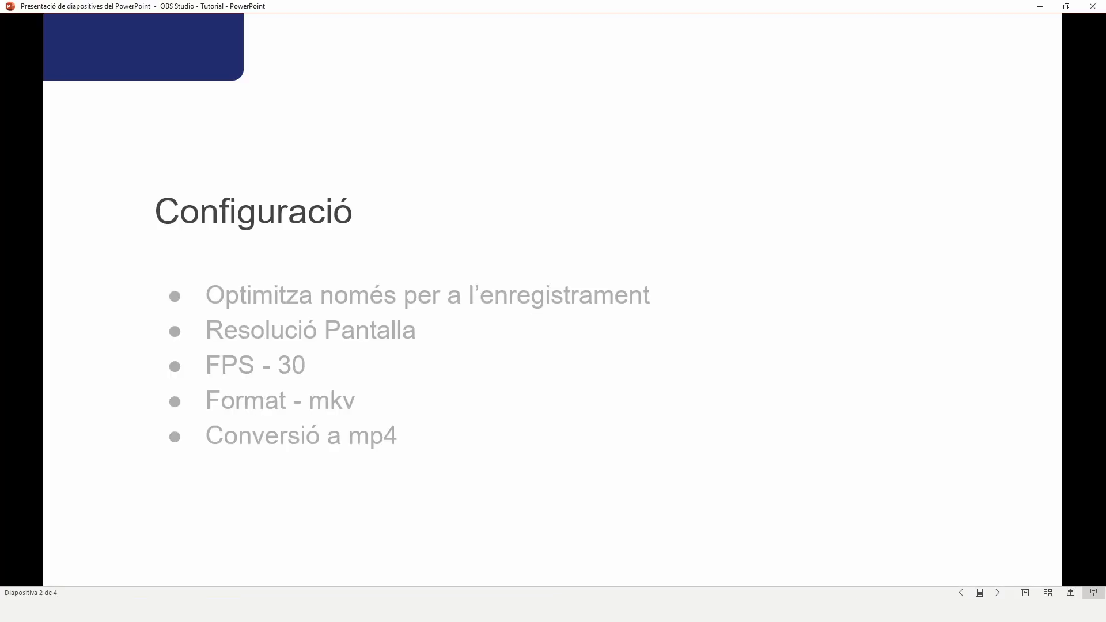
pyautogui.moveTo(155, 612)
pyautogui.click(121, 576)
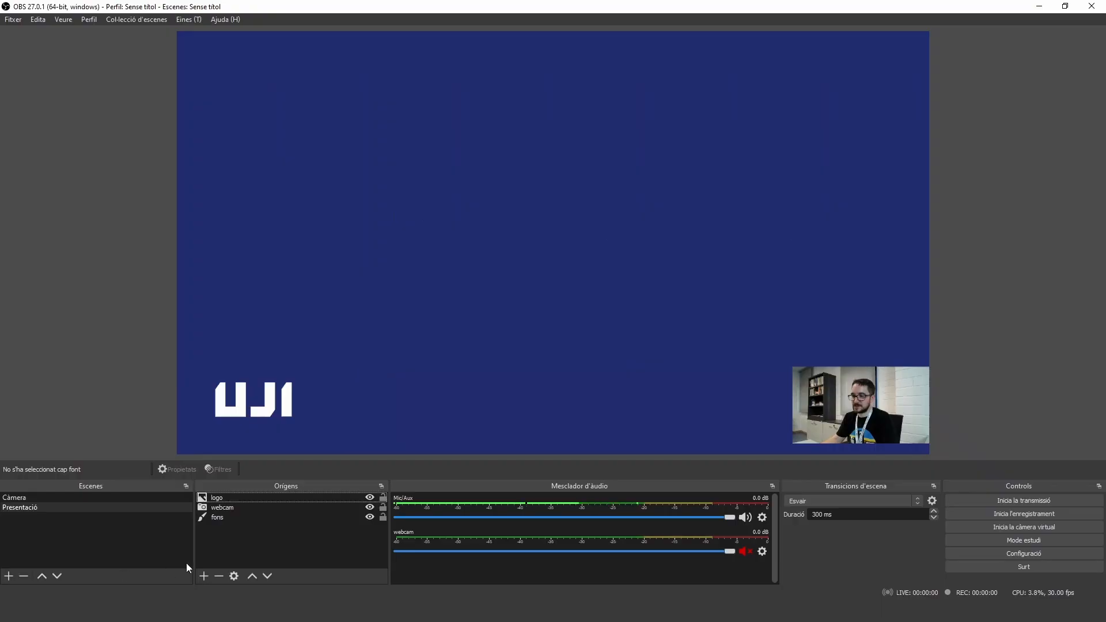
# Add a window capture source named "PowerPoint" that captures the PowerPoint slide show window.
pyautogui.click(206, 576)
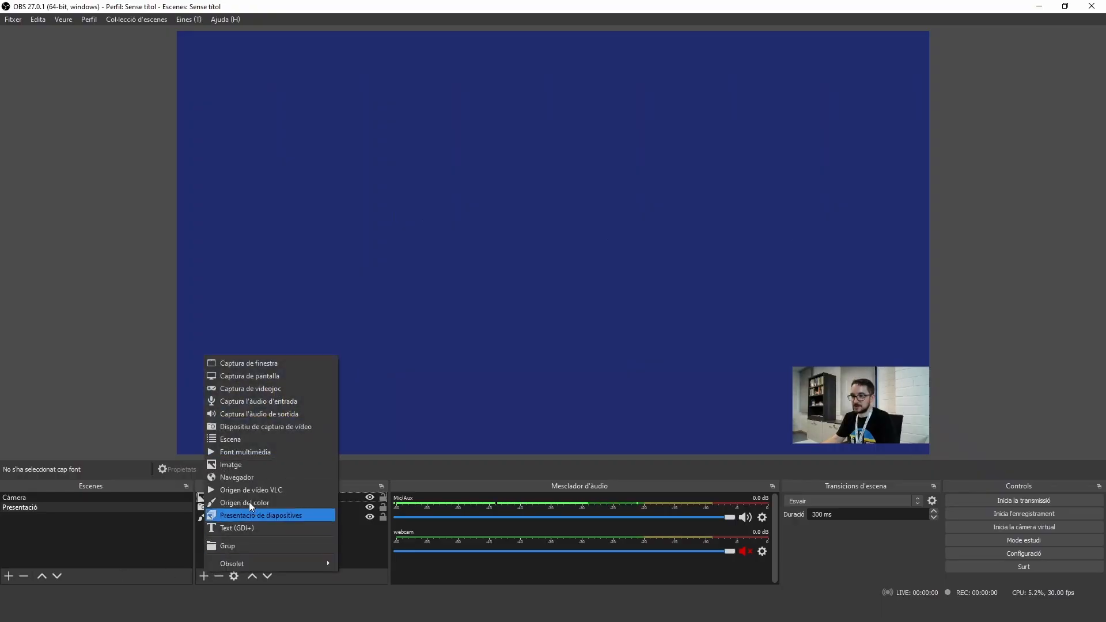
pyautogui.click(260, 364)
pyautogui.write('PowerPoint')
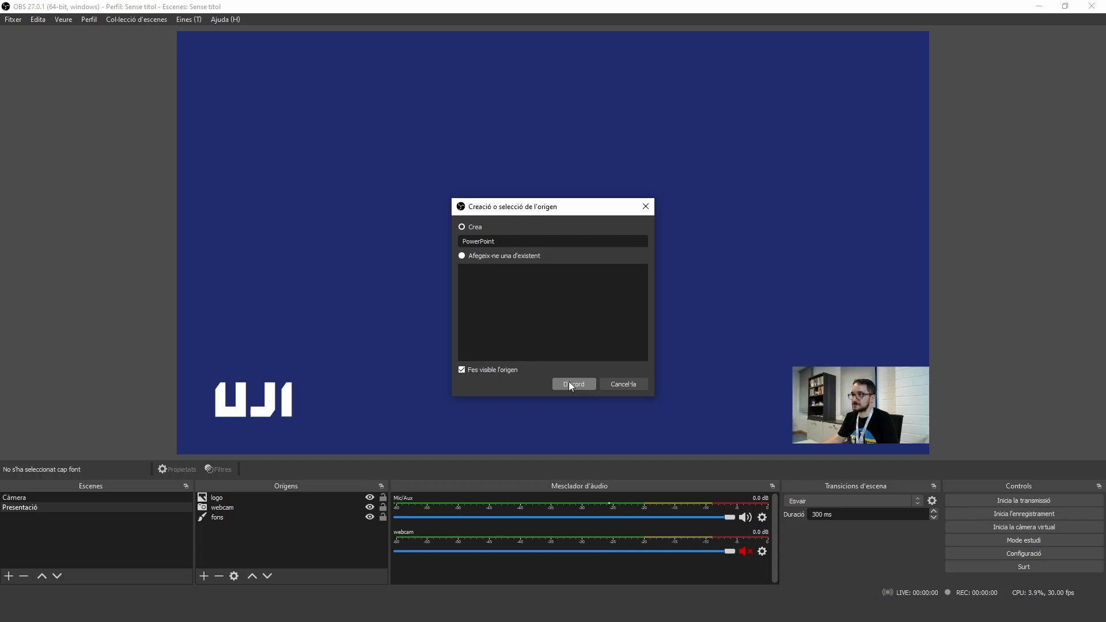
pyautogui.click(570, 383)
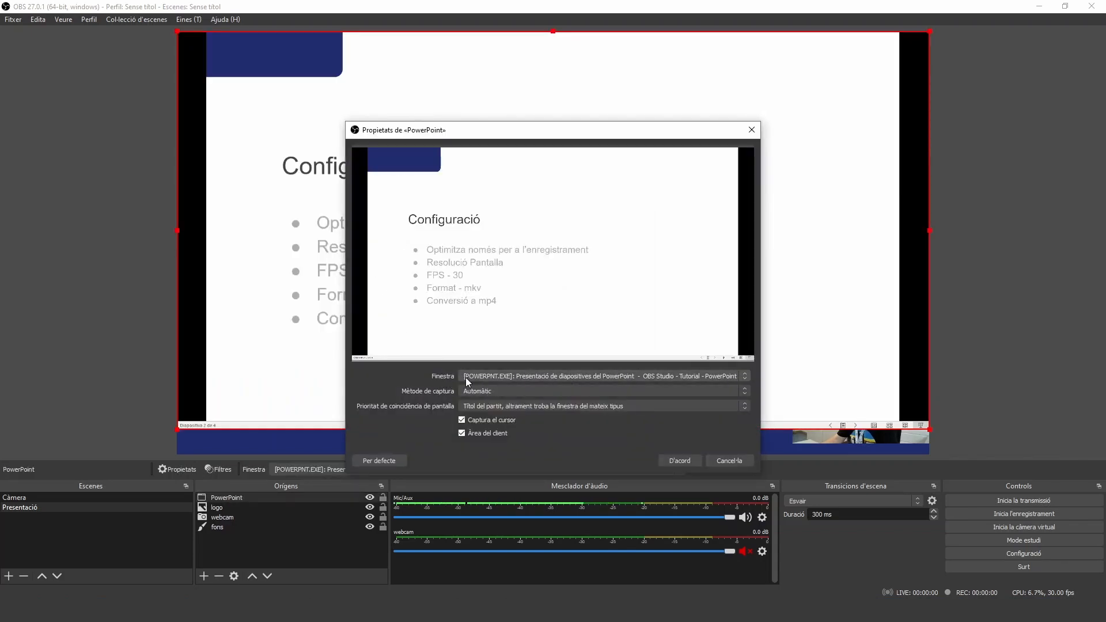
pyautogui.click(504, 376)
pyautogui.click(505, 376)
pyautogui.click(681, 462)
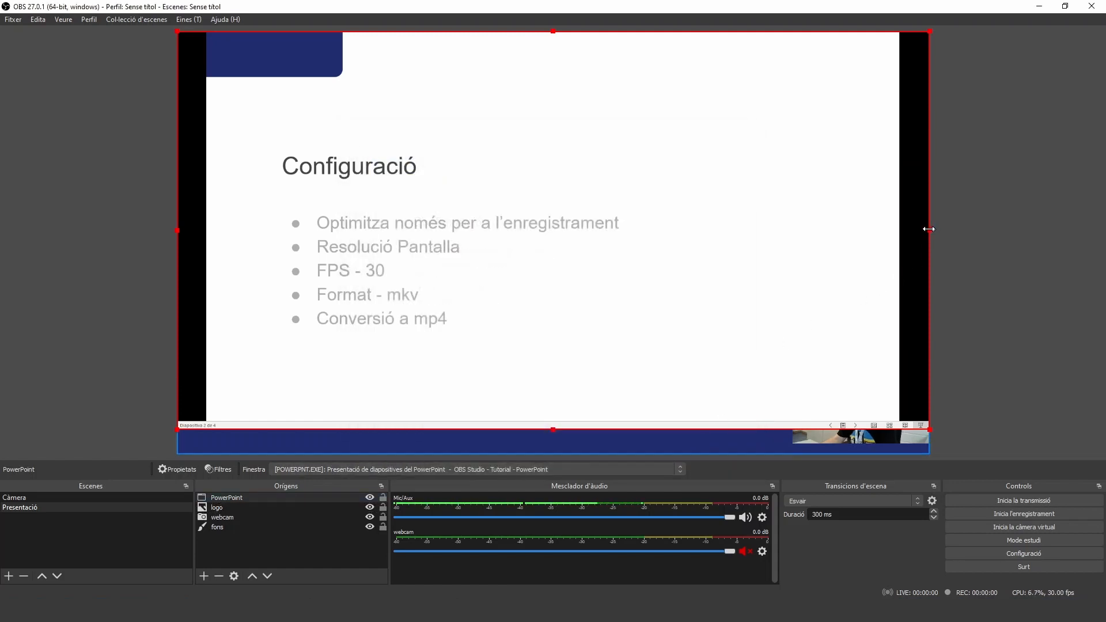
# Crop the PowerPoint capture's black side bars and bottom status bar, and fit the slide into the canvas's upper-left area.
pyautogui.moveTo(932, 231); pyautogui.dragTo(898, 234)
pyautogui.moveTo(538, 430); pyautogui.dragTo(524, 407)
pyautogui.moveTo(175, 223); pyautogui.dragTo(236, 213)
pyautogui.moveTo(734, 315); pyautogui.dragTo(697, 321)
# Place the PowerPoint source below the webcam and above fons, and move the webcam slightly inward from the lower-right corner.
pyautogui.moveTo(230, 501); pyautogui.dragTo(236, 522)
pyautogui.moveTo(901, 378); pyautogui.dragTo(874, 357)
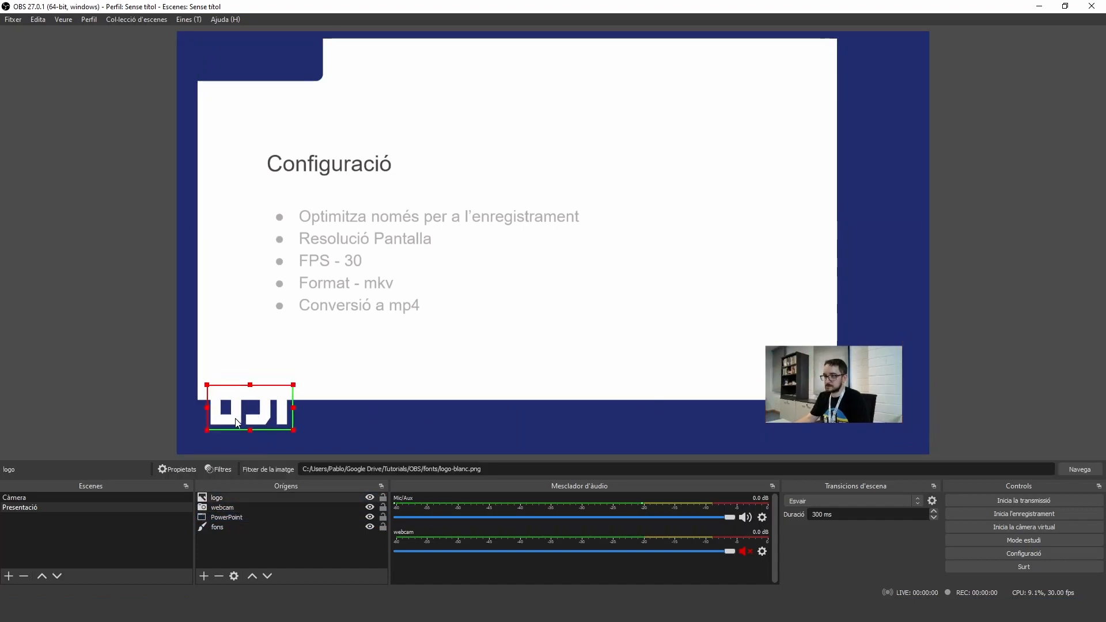